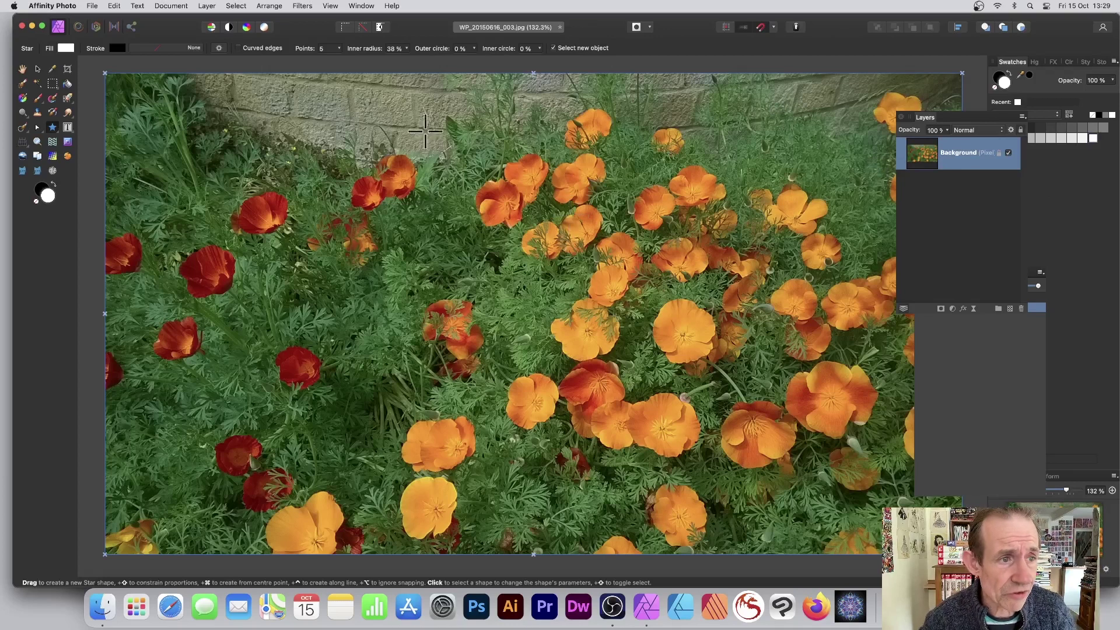
Draw a large white star over the photo with 8 points and rounded tips
{"action": "left_click", "coordinate": [54, 129]}
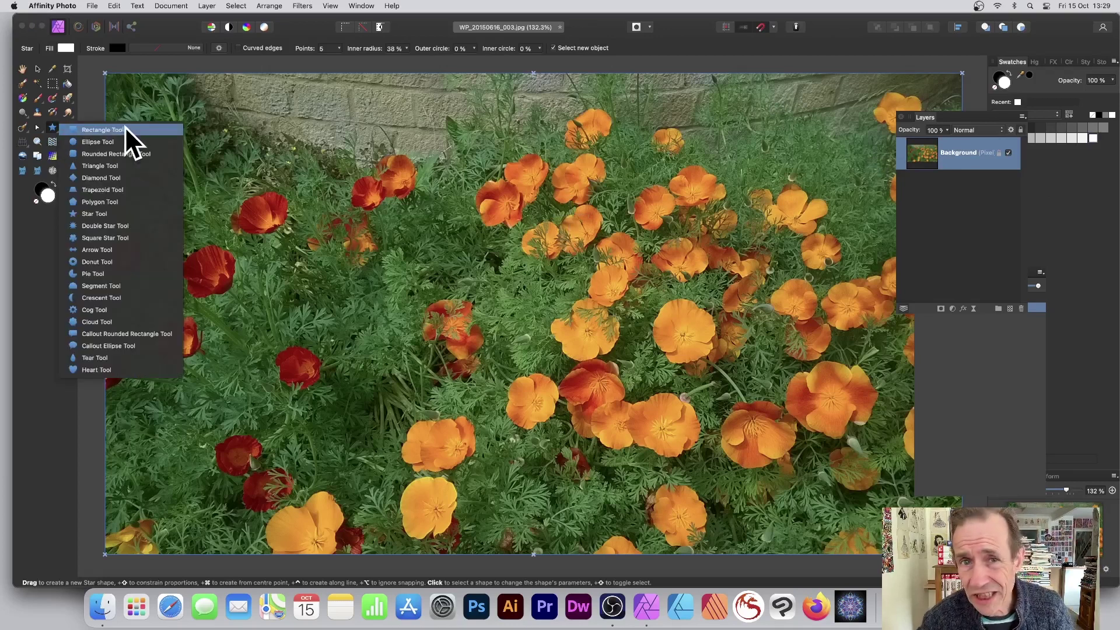
{"action": "left_click", "coordinate": [117, 213]}
{"action": "mouse_move", "coordinate": [294, 98]}
{"action": "left_mouse_down"}
{"action": "mouse_move", "coordinate": [636, 480]}
{"action": "mouse_move", "coordinate": [717, 512]}
{"action": "left_mouse_up"}
{"action": "left_click", "coordinate": [341, 50]}
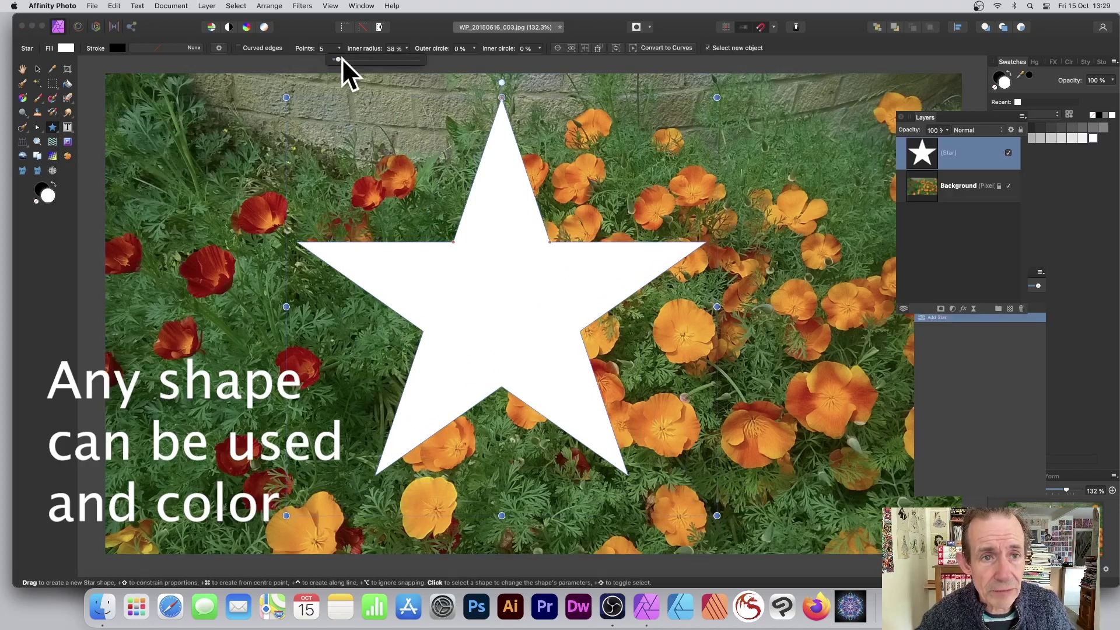
{"action": "left_click_drag", "start_coordinate": [341, 59], "coordinate": [345, 59]}
{"action": "left_click", "coordinate": [475, 50]}
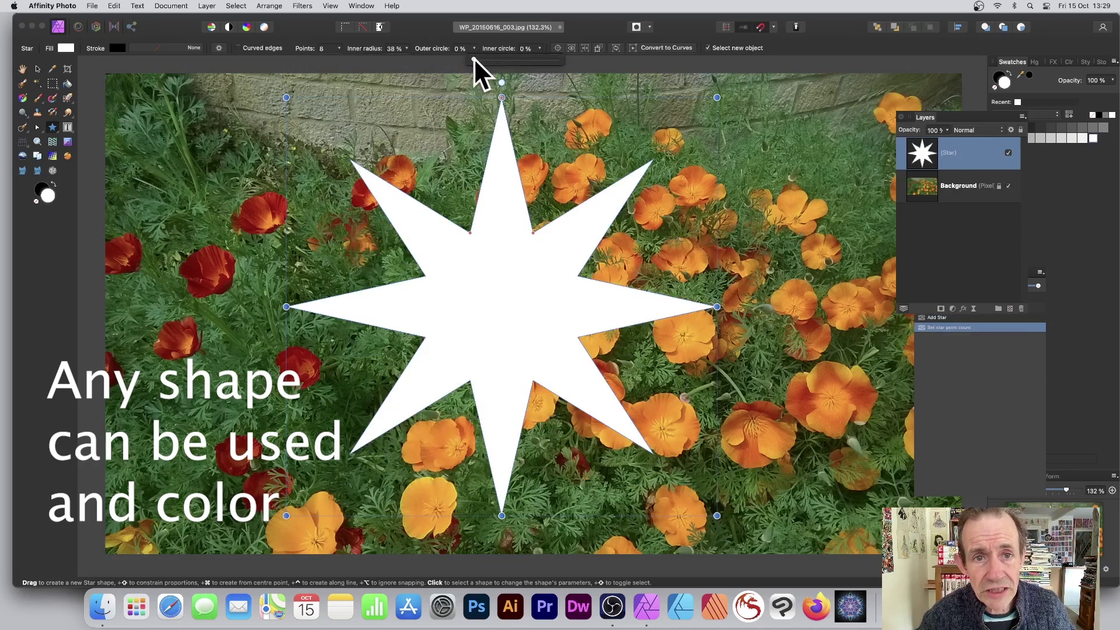
{"action": "left_click_drag", "start_coordinate": [475, 59], "coordinate": [512, 60]}
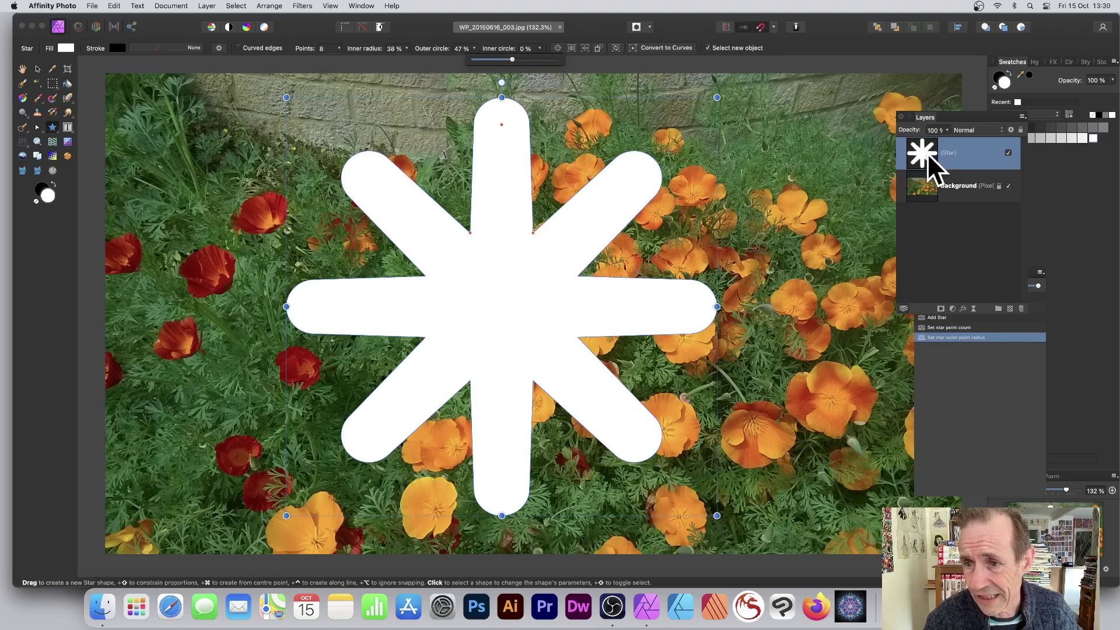
Drop the Star layer onto the Background photo layer to make it a mask
{"action": "left_click_drag", "start_coordinate": [924, 147], "coordinate": [937, 163]}
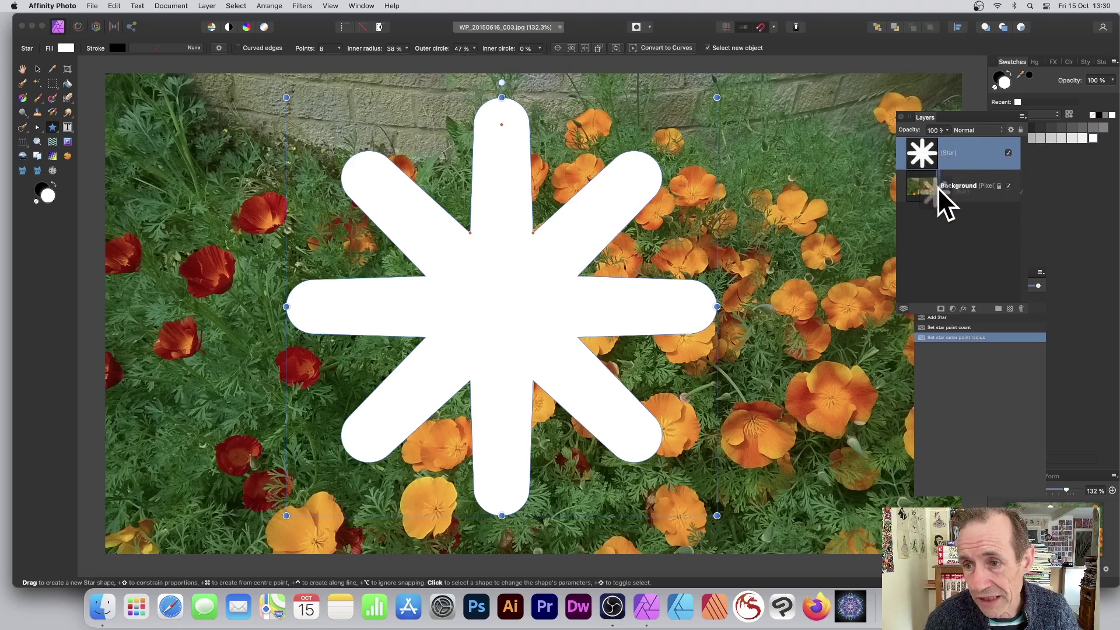
{"action": "left_click_drag", "start_coordinate": [937, 185], "coordinate": [937, 182]}
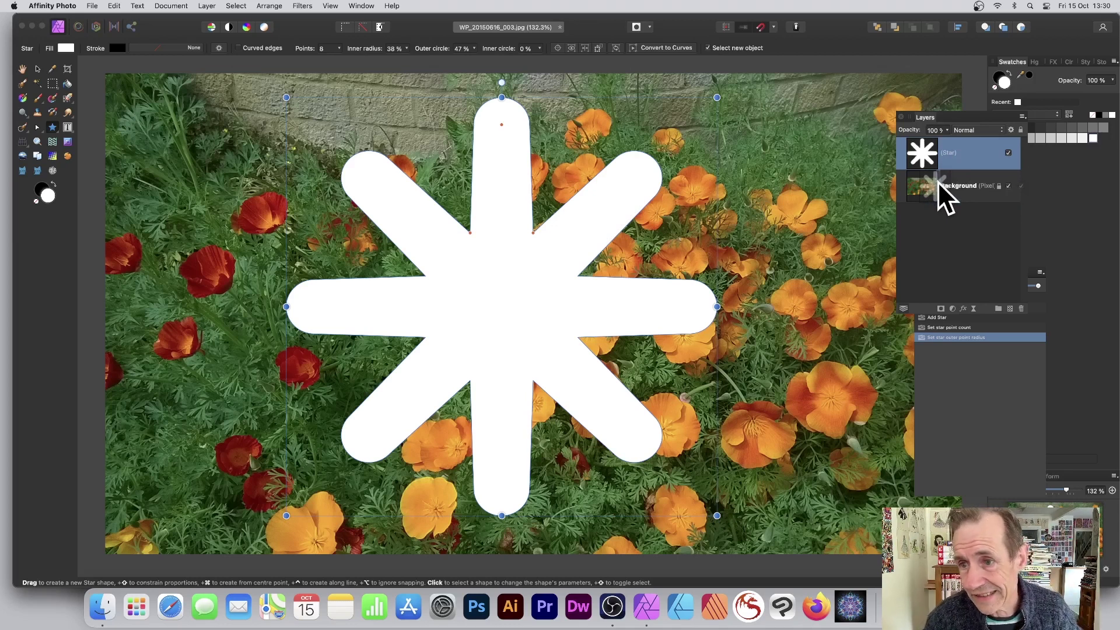
{"action": "left_click_drag", "start_coordinate": [937, 183], "coordinate": [936, 176]}
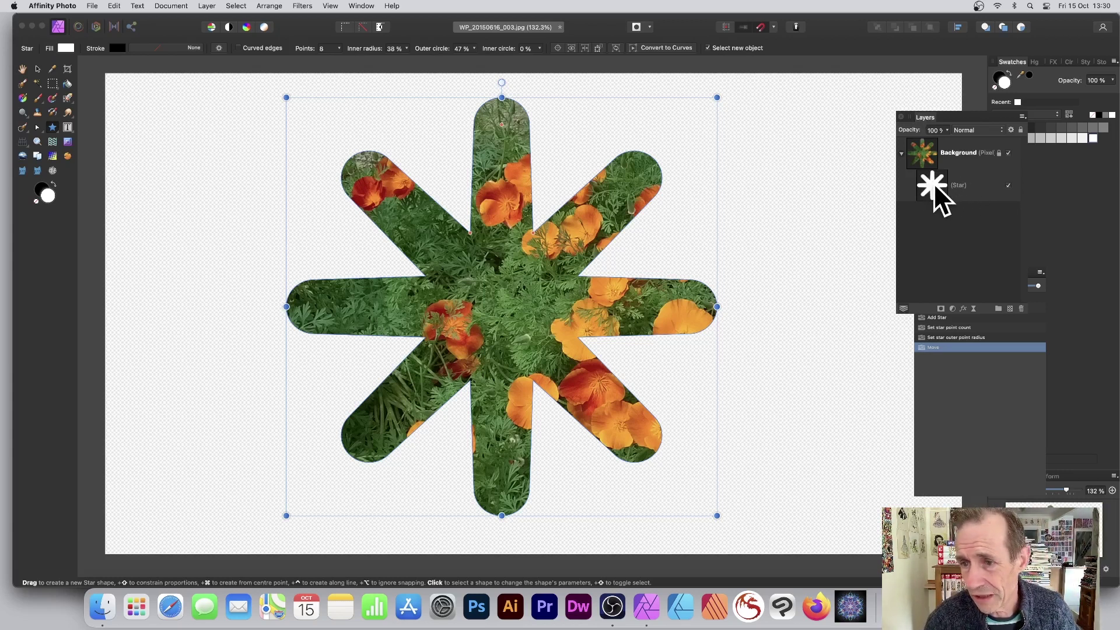
Reduce the star mask to five points and move it left over the photo
{"action": "left_click", "coordinate": [941, 181]}
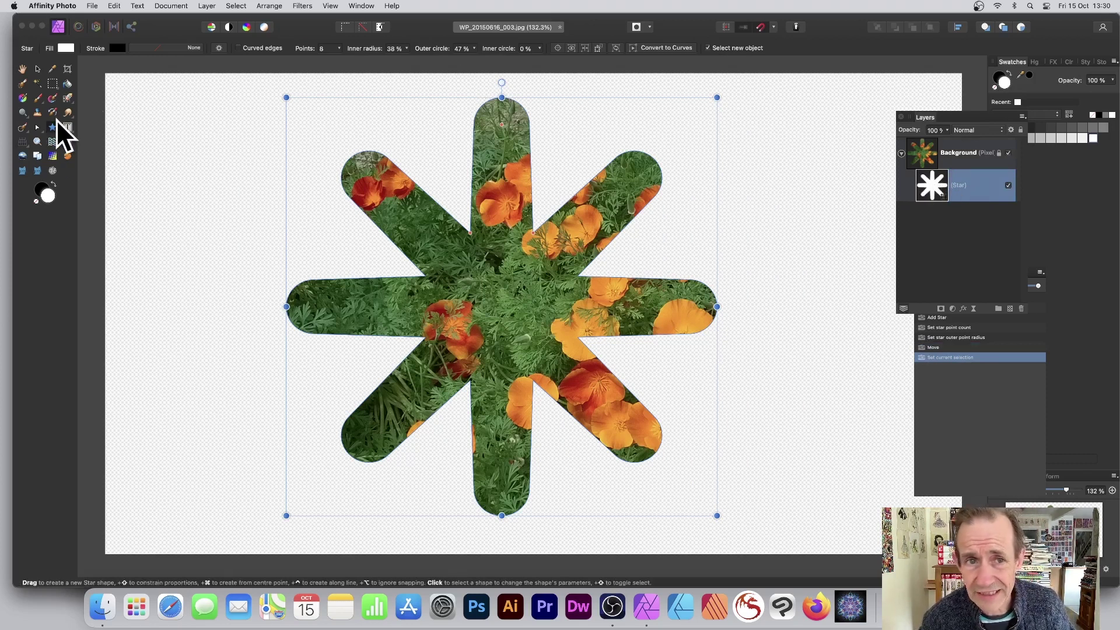
{"action": "left_click", "coordinate": [337, 48]}
{"action": "left_click_drag", "start_coordinate": [340, 55], "coordinate": [332, 59]}
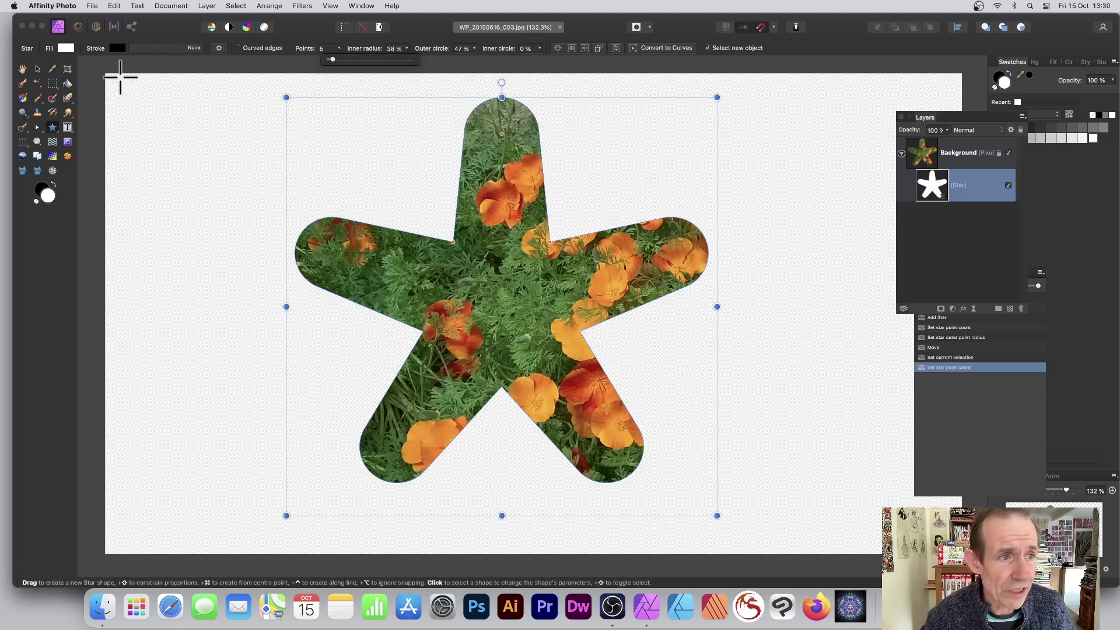
{"action": "left_click", "coordinate": [38, 69]}
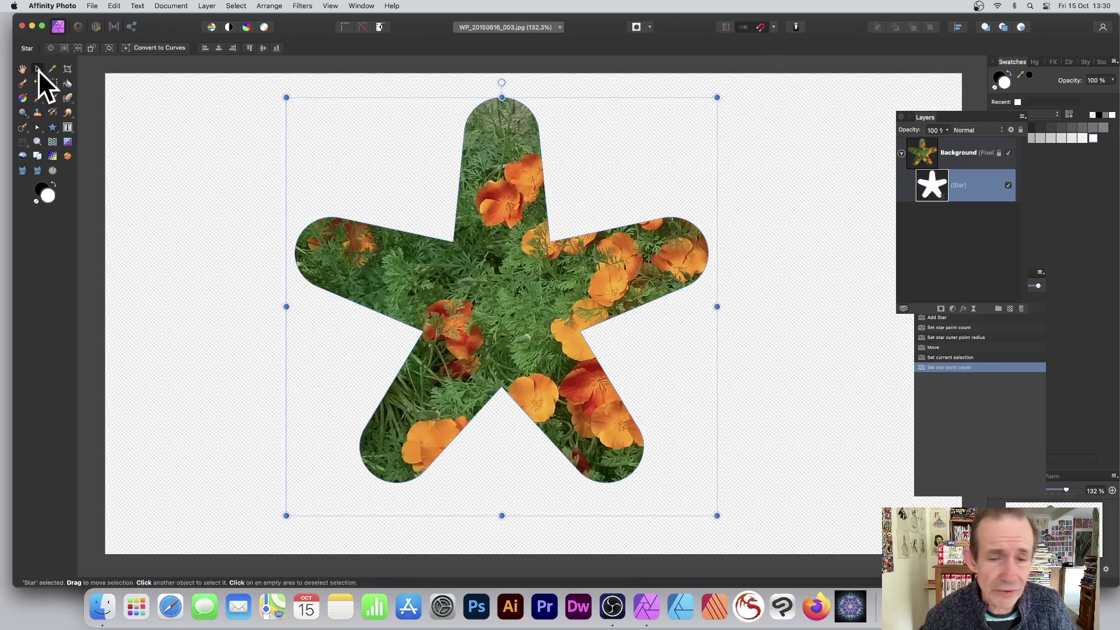
{"action": "mouse_move", "coordinate": [509, 267]}
{"action": "left_mouse_down"}
{"action": "mouse_move", "coordinate": [403, 274]}
{"action": "mouse_move", "coordinate": [485, 270]}
{"action": "left_mouse_up"}
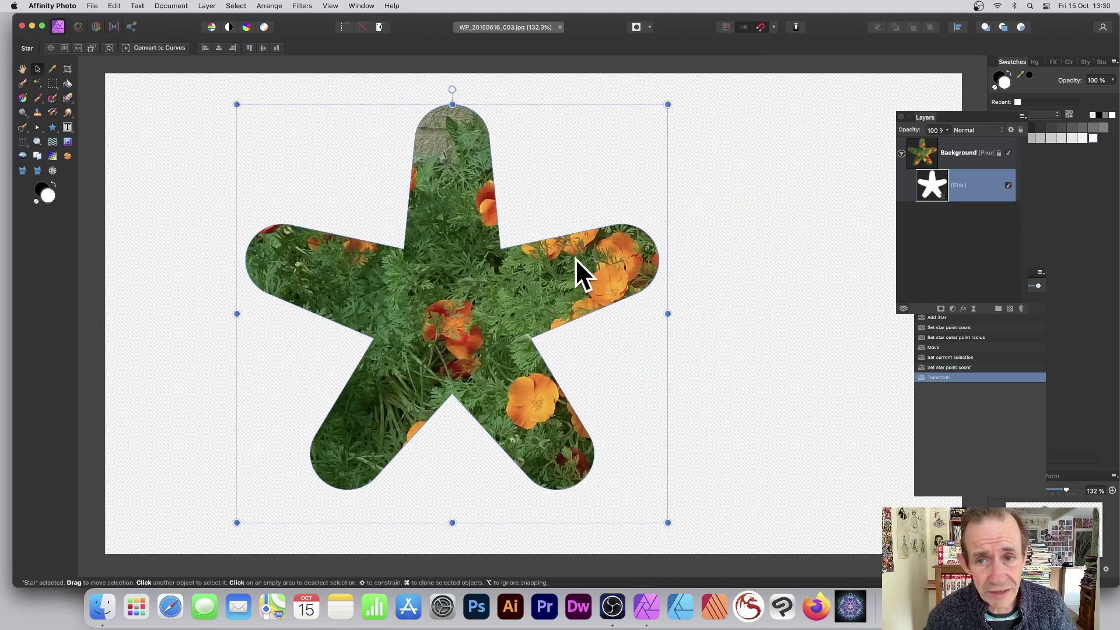
Unlock the Background photo layer and shift the masked photo slightly right
{"action": "left_click", "coordinate": [926, 158]}
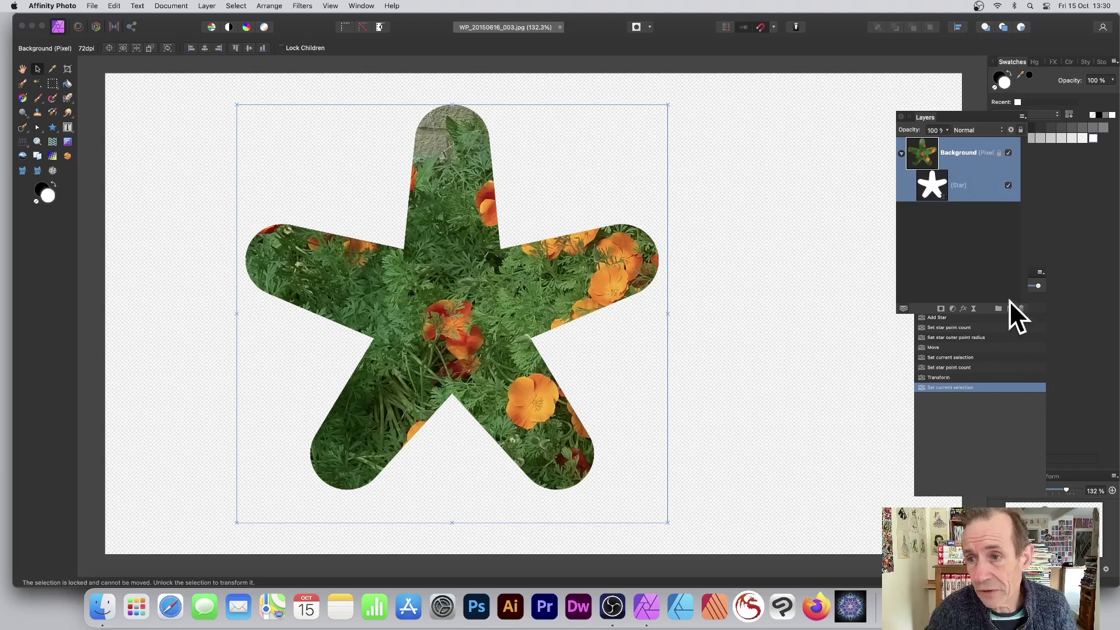
{"action": "left_click", "coordinate": [999, 152]}
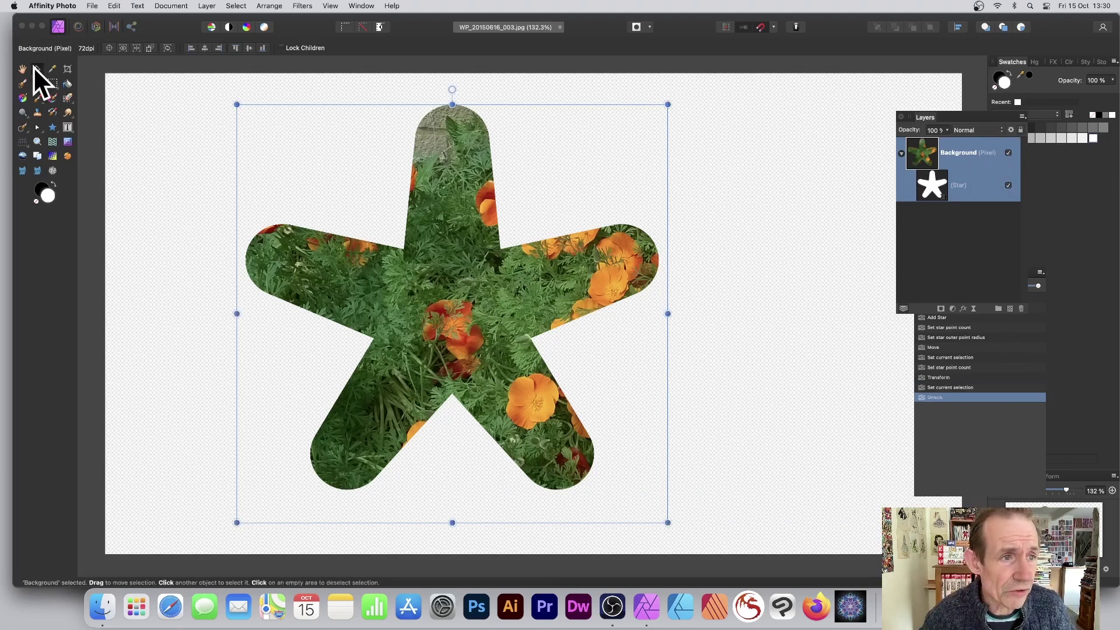
{"action": "mouse_move", "coordinate": [481, 277]}
{"action": "left_mouse_down"}
{"action": "mouse_move", "coordinate": [507, 280]}
{"action": "mouse_move", "coordinate": [507, 270]}
{"action": "left_mouse_up"}
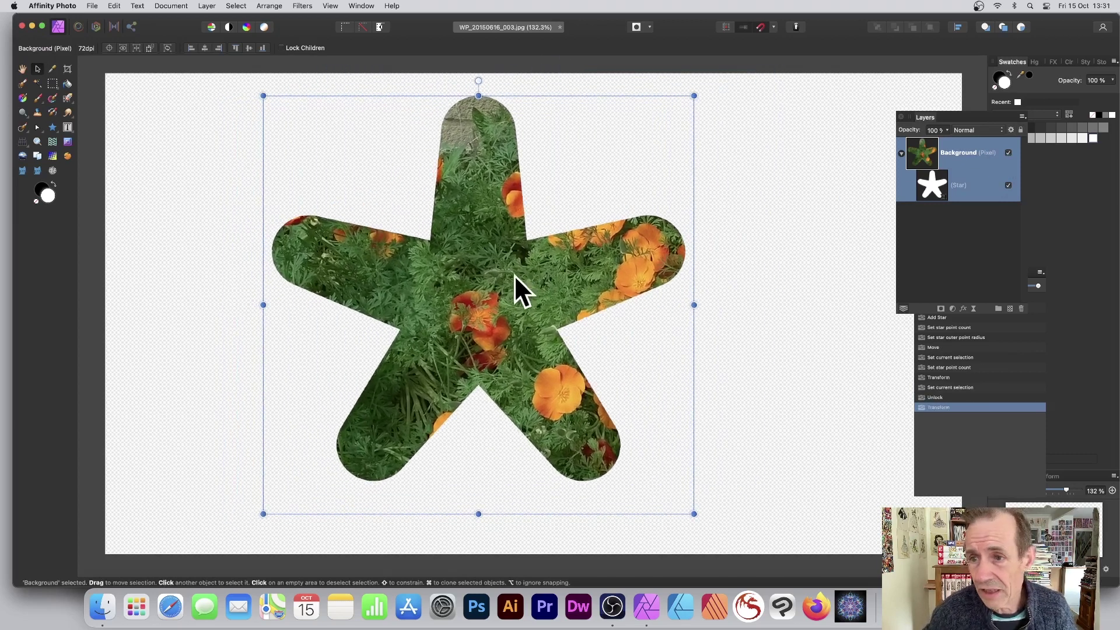
Add an Outer Shadow with an increased radius to the star-masked photo
{"action": "left_click", "coordinate": [963, 308]}
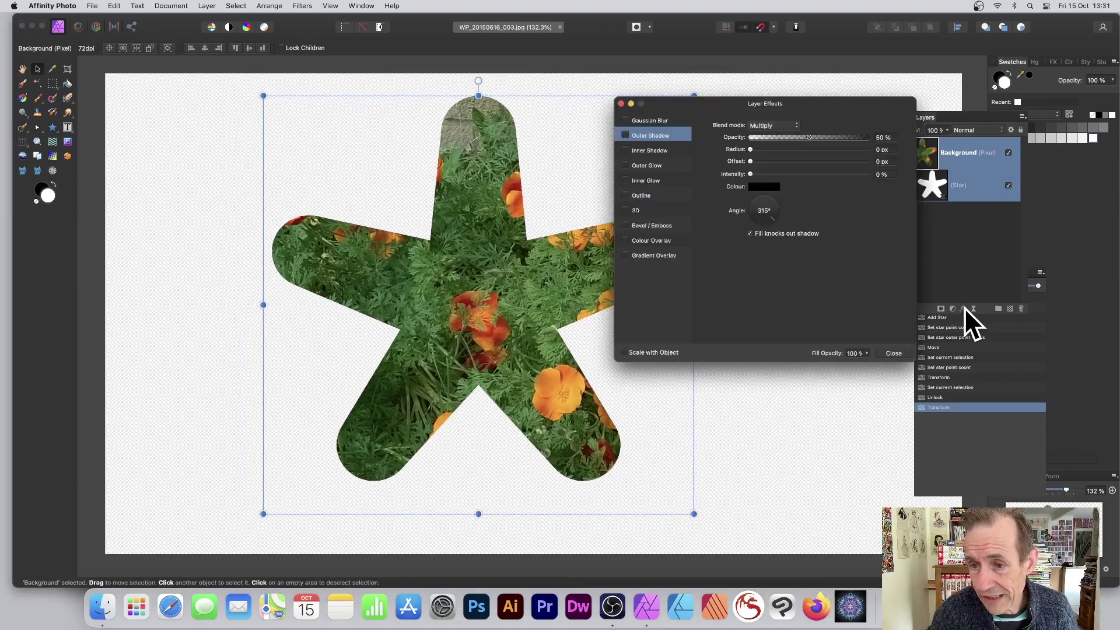
{"action": "left_click", "coordinate": [623, 136]}
{"action": "mouse_move", "coordinate": [750, 148]}
{"action": "left_mouse_down"}
{"action": "mouse_move", "coordinate": [800, 150]}
{"action": "mouse_move", "coordinate": [834, 175]}
{"action": "left_mouse_up"}
{"action": "left_click", "coordinate": [897, 354]}
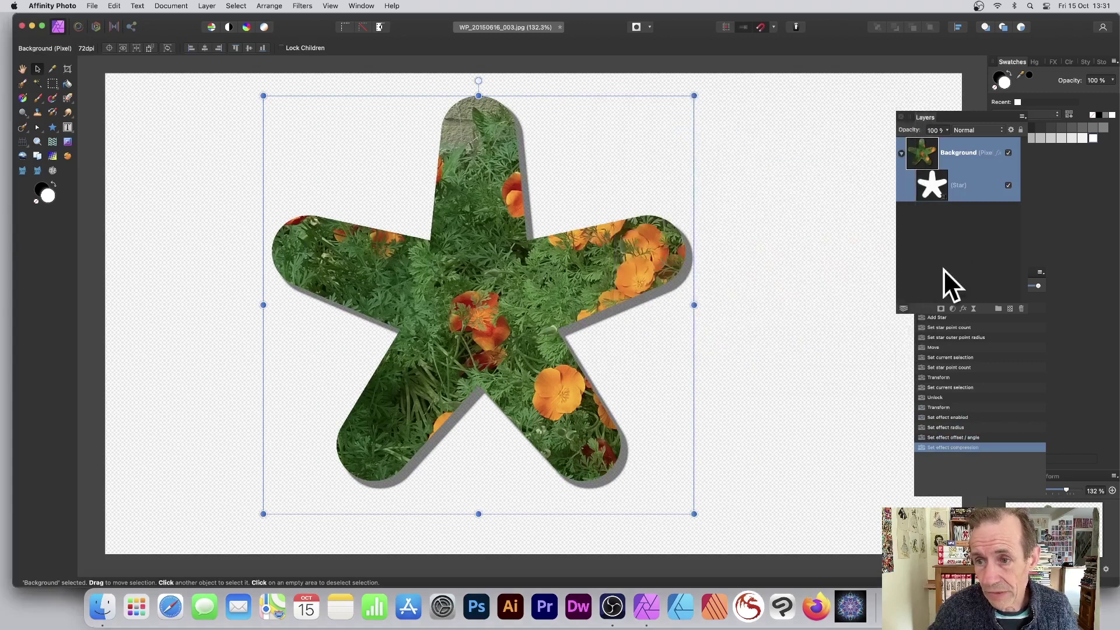
{"action": "left_click", "coordinate": [928, 181]}
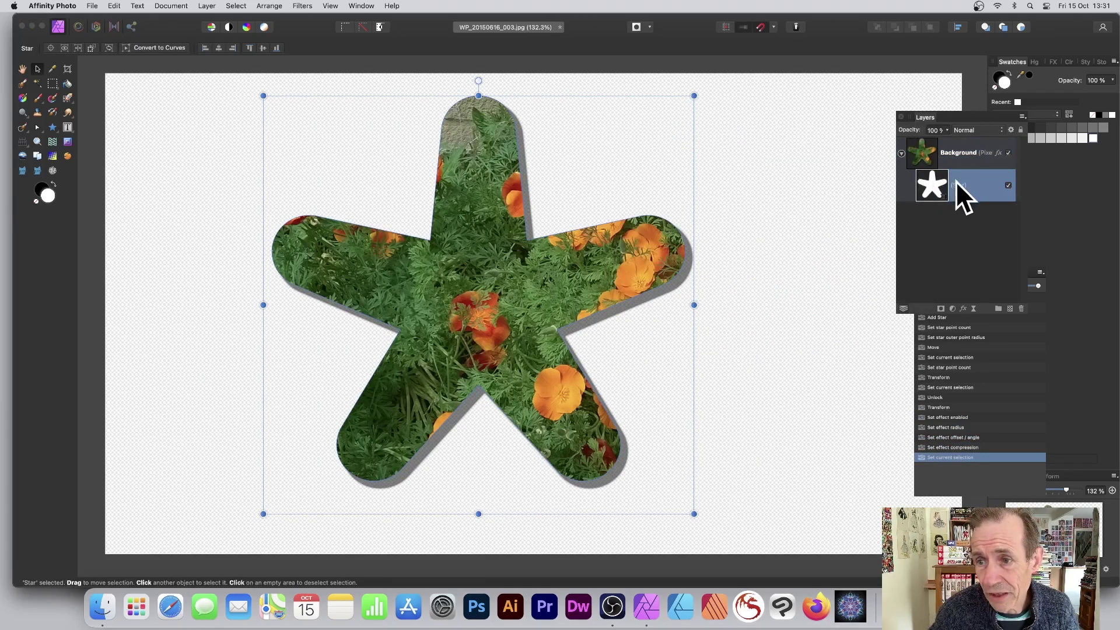
Duplicate the Star mask layer and select the top copy
{"action": "right_click", "coordinate": [938, 181]}
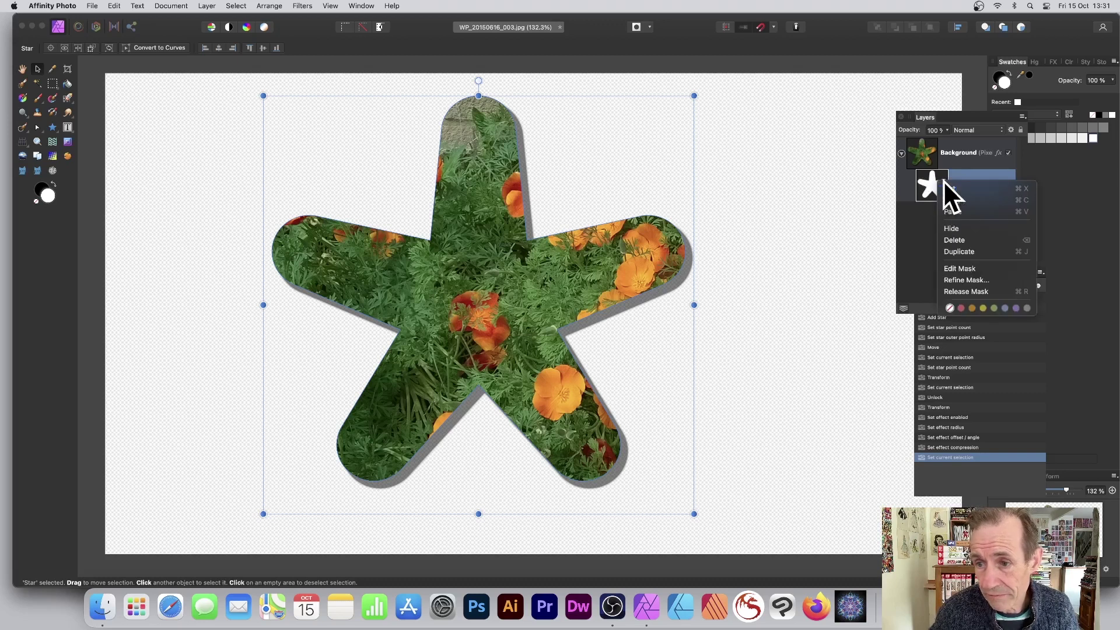
{"action": "left_click", "coordinate": [952, 251]}
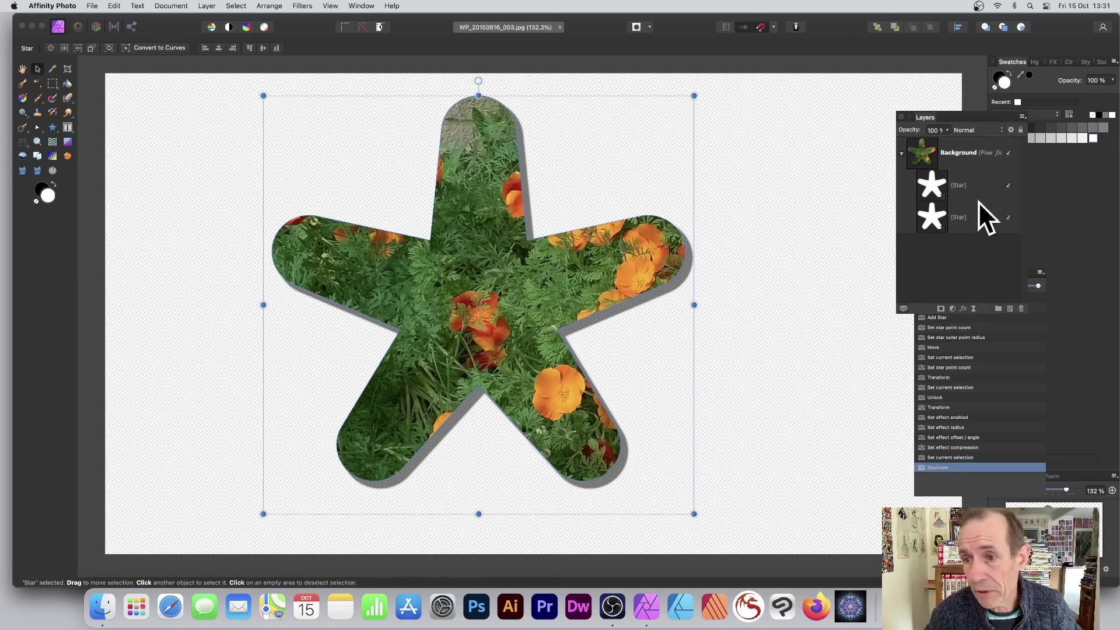
{"action": "left_click", "coordinate": [932, 189]}
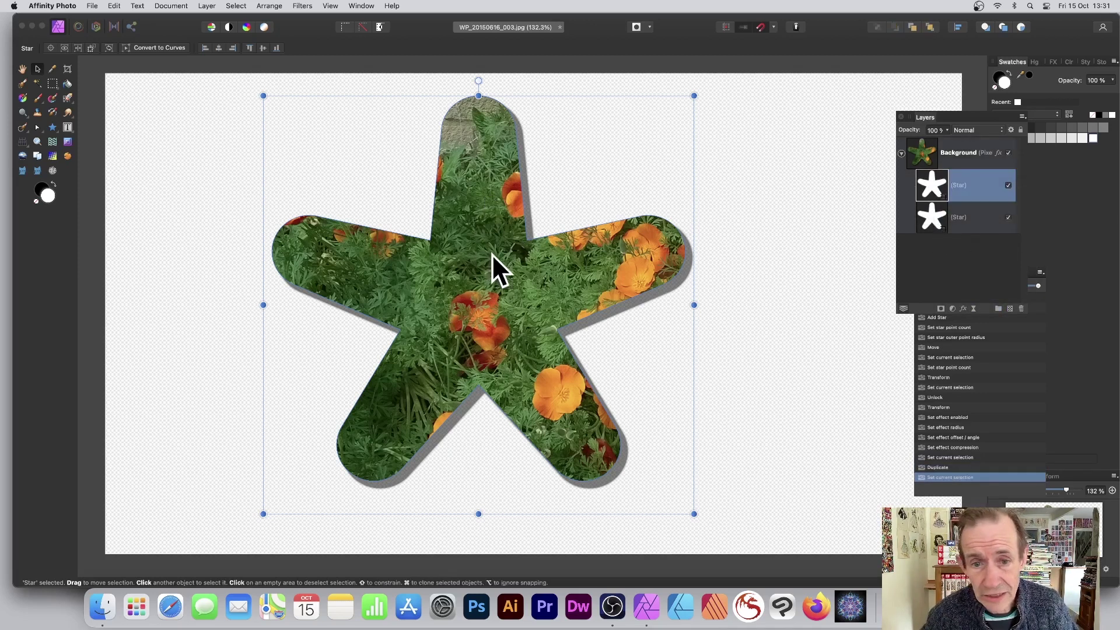
Move and enlarge the copied star so it surrounds the original star
{"action": "mouse_move", "coordinate": [492, 254]}
{"action": "left_mouse_down"}
{"action": "mouse_move", "coordinate": [557, 270]}
{"action": "mouse_move", "coordinate": [541, 243]}
{"action": "mouse_move", "coordinate": [576, 249]}
{"action": "mouse_move", "coordinate": [554, 257]}
{"action": "left_mouse_up"}
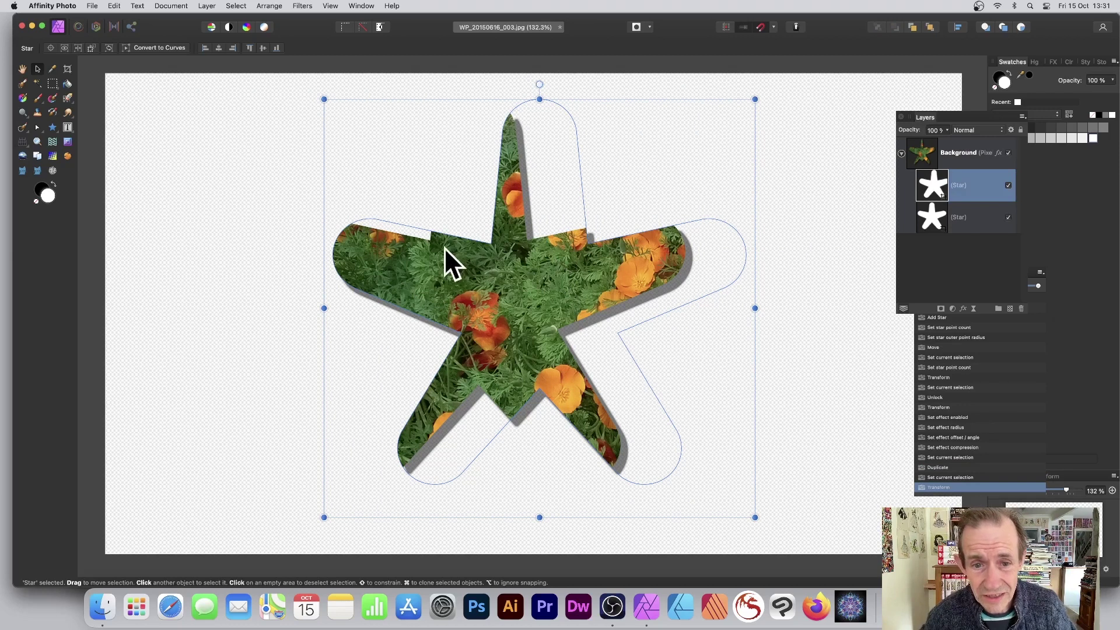
{"action": "mouse_move", "coordinate": [532, 284]}
{"action": "left_mouse_down"}
{"action": "mouse_move", "coordinate": [573, 265]}
{"action": "mouse_move", "coordinate": [575, 277]}
{"action": "left_mouse_up"}
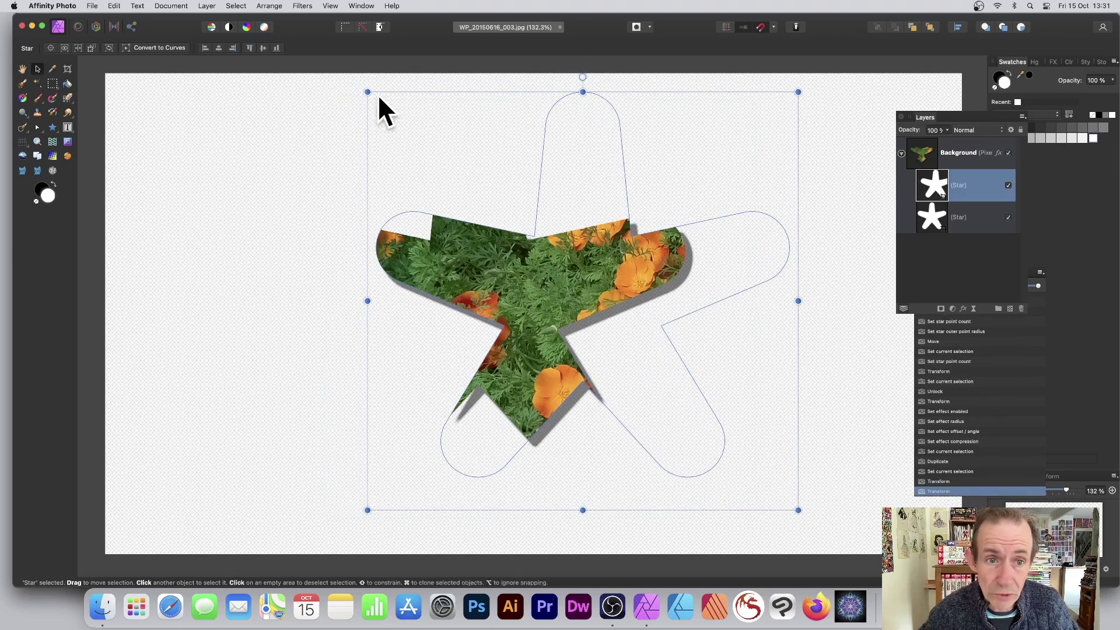
{"action": "left_click_drag", "start_coordinate": [368, 92], "coordinate": [221, 81]}
{"action": "left_click_drag", "start_coordinate": [540, 267], "coordinate": [523, 256]}
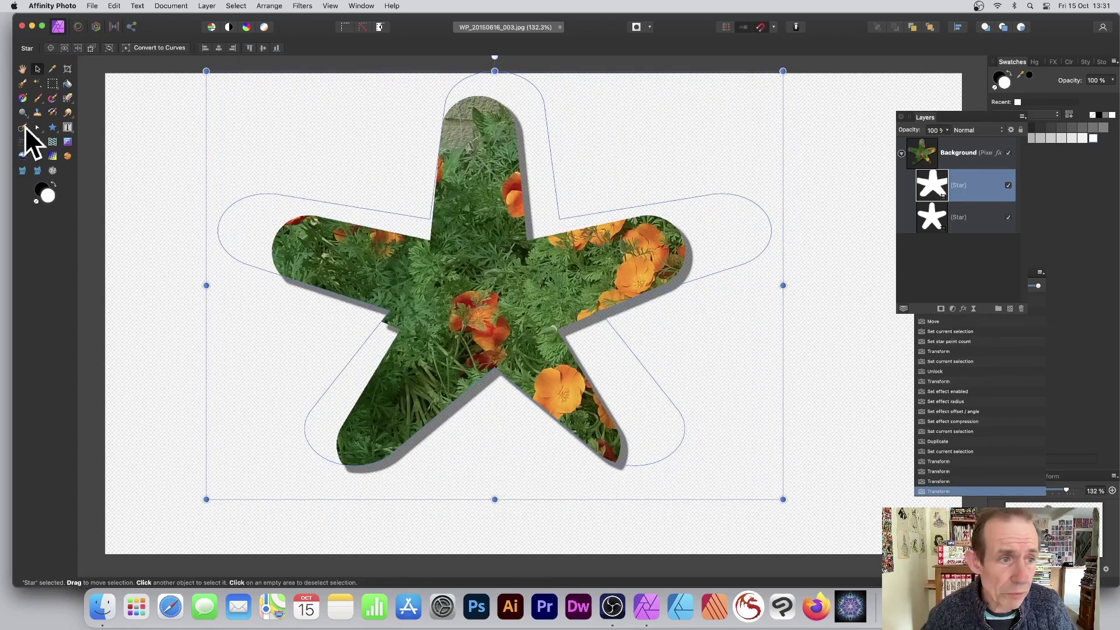
Set the duplicated star mask to 10 points with the Star Tool's Points slider
{"action": "left_click", "coordinate": [51, 127]}
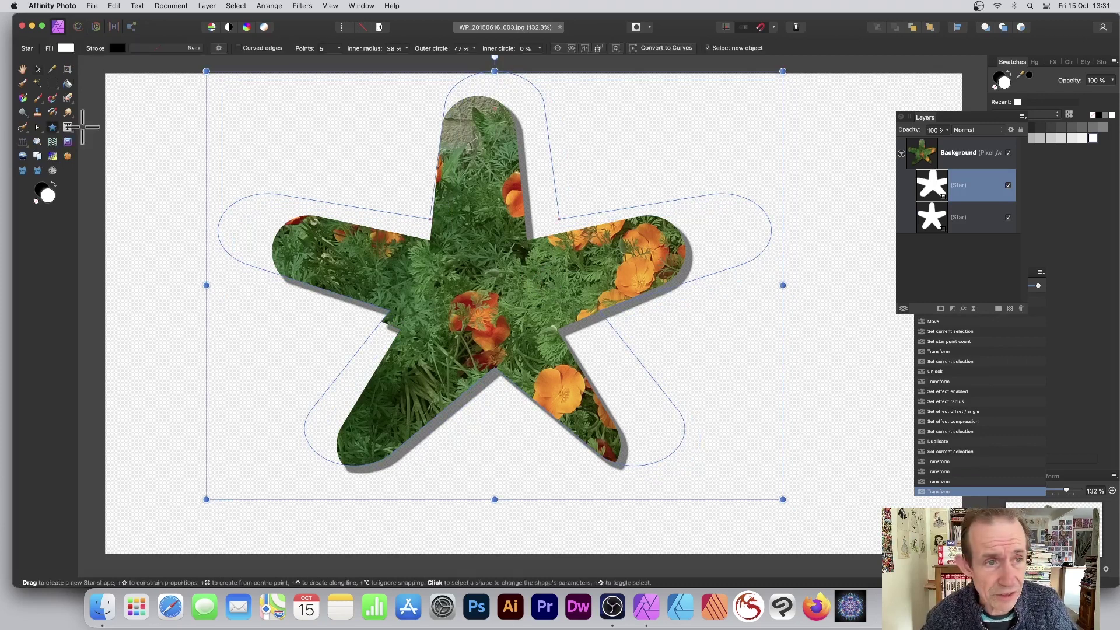
{"action": "left_click", "coordinate": [337, 50]}
{"action": "left_click", "coordinate": [339, 49]}
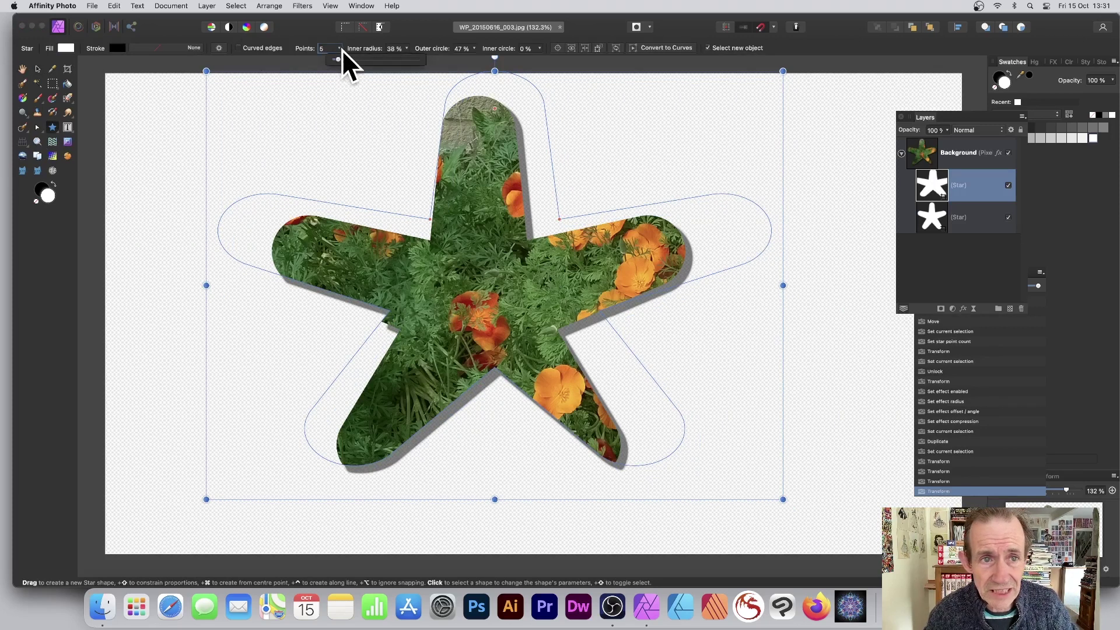
{"action": "left_click_drag", "start_coordinate": [339, 57], "coordinate": [348, 56]}
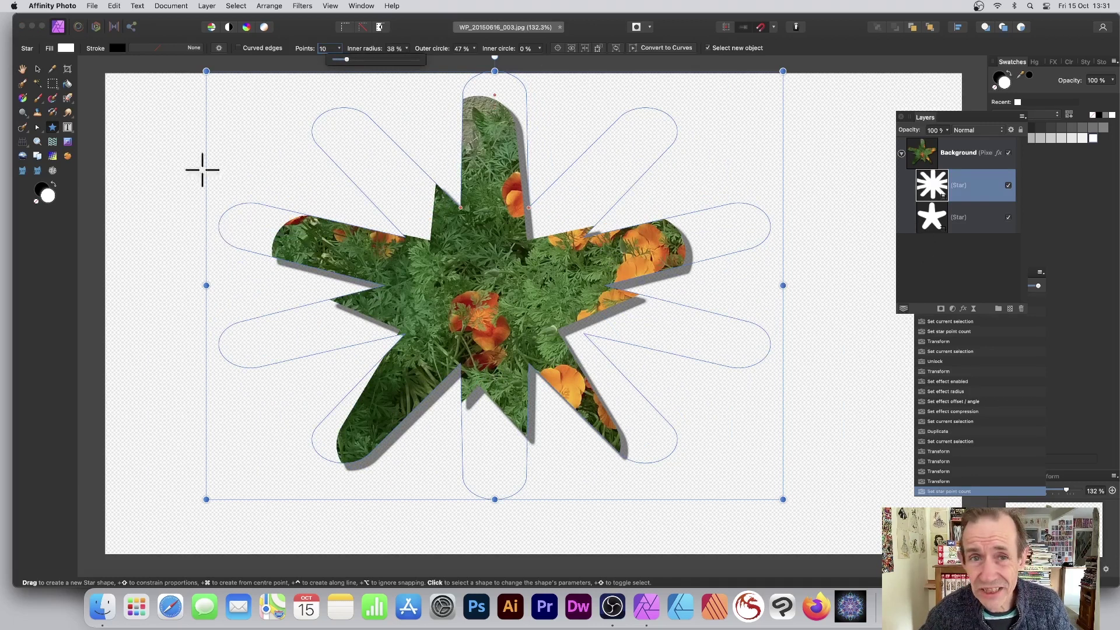
Draw a large white rectangle over the canvas
{"action": "left_click", "coordinate": [53, 127]}
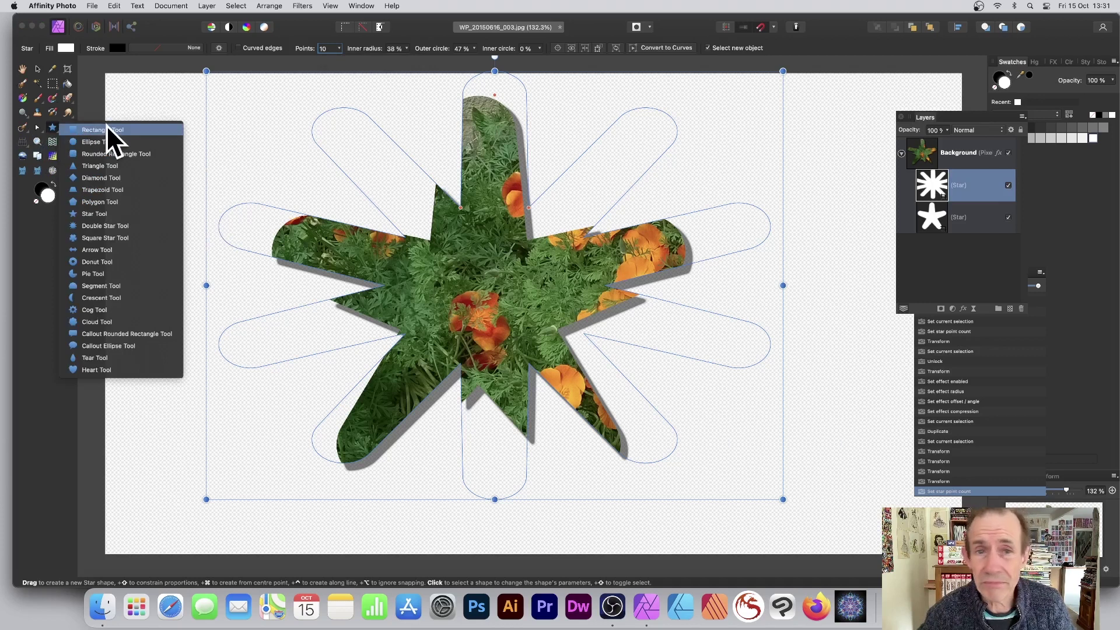
{"action": "left_click", "coordinate": [106, 129]}
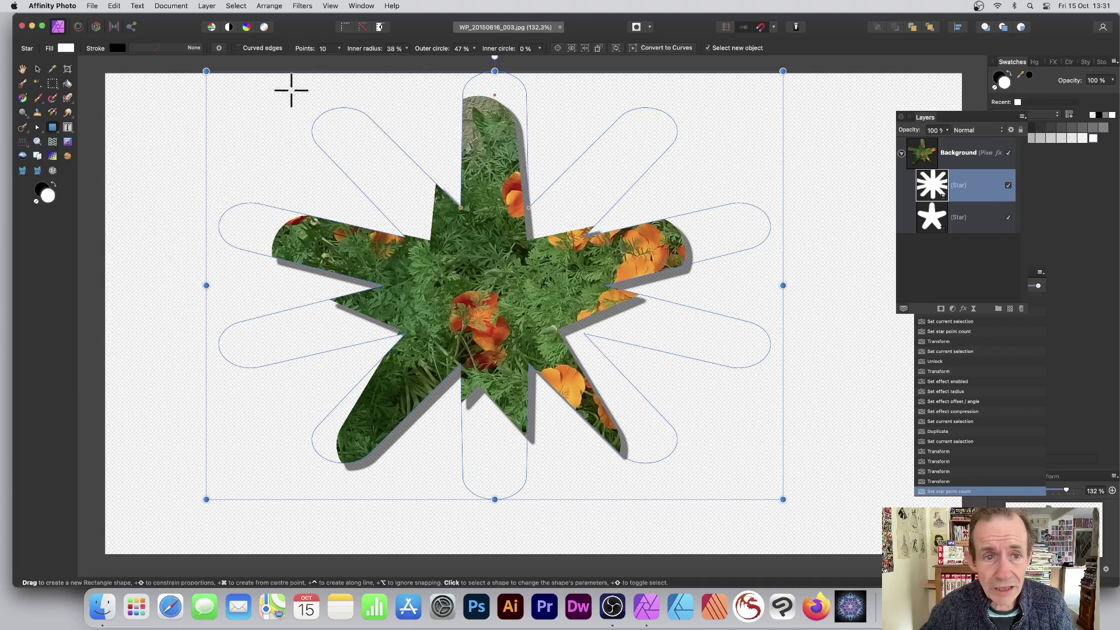
{"action": "mouse_move", "coordinate": [313, 97]}
{"action": "left_mouse_down"}
{"action": "mouse_move", "coordinate": [532, 387]}
{"action": "mouse_move", "coordinate": [537, 421]}
{"action": "mouse_move", "coordinate": [603, 478]}
{"action": "mouse_move", "coordinate": [584, 477]}
{"action": "left_mouse_up"}
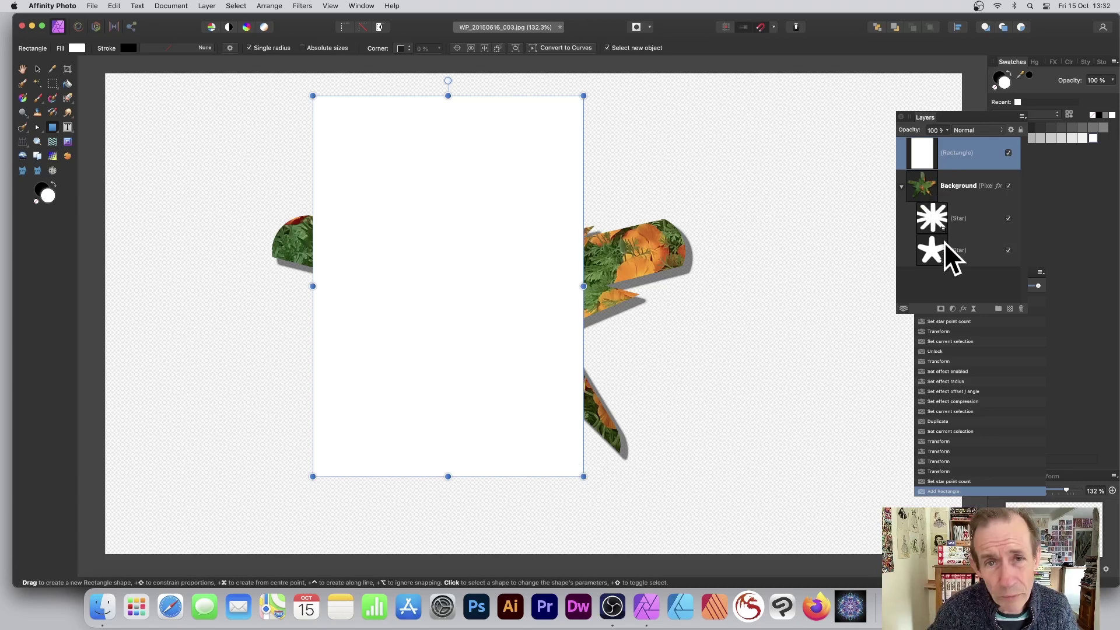
Nest the rectangle into the photo as a mask, narrow it, and rotate it diagonally
{"action": "left_click_drag", "start_coordinate": [923, 142], "coordinate": [937, 181]}
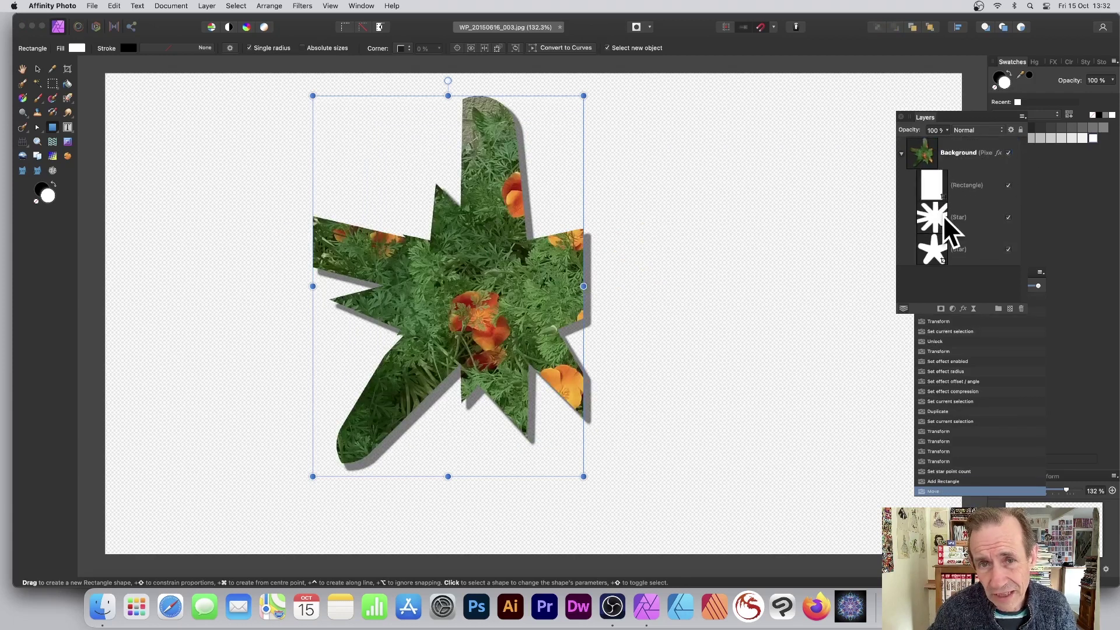
{"action": "left_click_drag", "start_coordinate": [931, 200], "coordinate": [931, 221]}
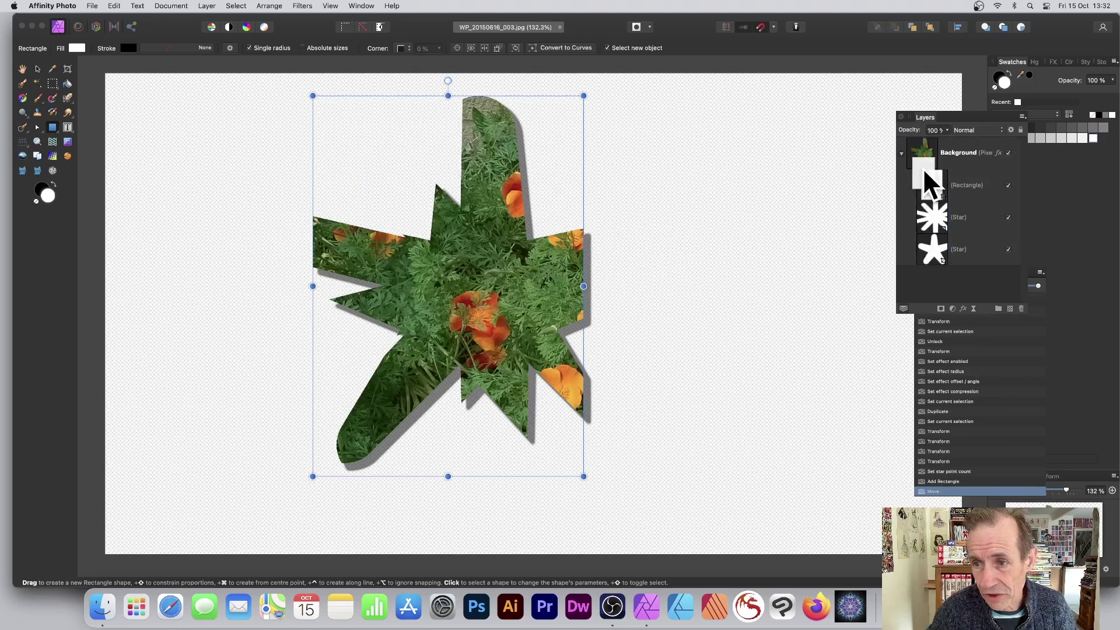
{"action": "mouse_move", "coordinate": [923, 256]}
{"action": "left_mouse_down"}
{"action": "mouse_move", "coordinate": [927, 164]}
{"action": "mouse_move", "coordinate": [929, 174]}
{"action": "left_mouse_up"}
{"action": "mouse_move", "coordinate": [581, 95]}
{"action": "left_mouse_down"}
{"action": "mouse_move", "coordinate": [679, 100]}
{"action": "mouse_move", "coordinate": [492, 99]}
{"action": "left_mouse_up"}
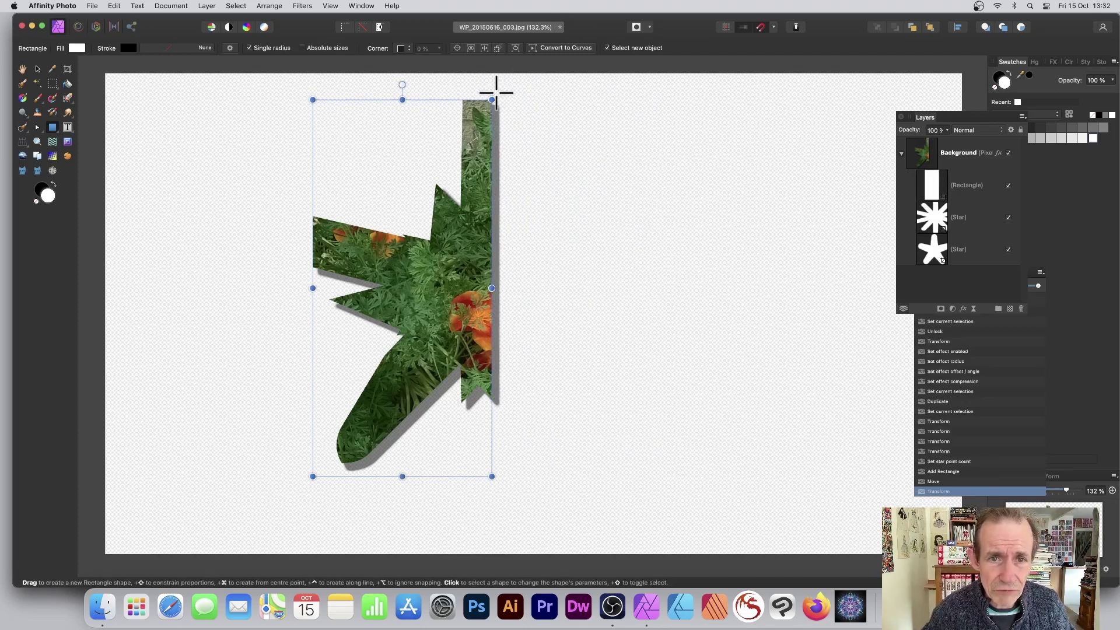
{"action": "left_click_drag", "start_coordinate": [494, 97], "coordinate": [598, 236]}
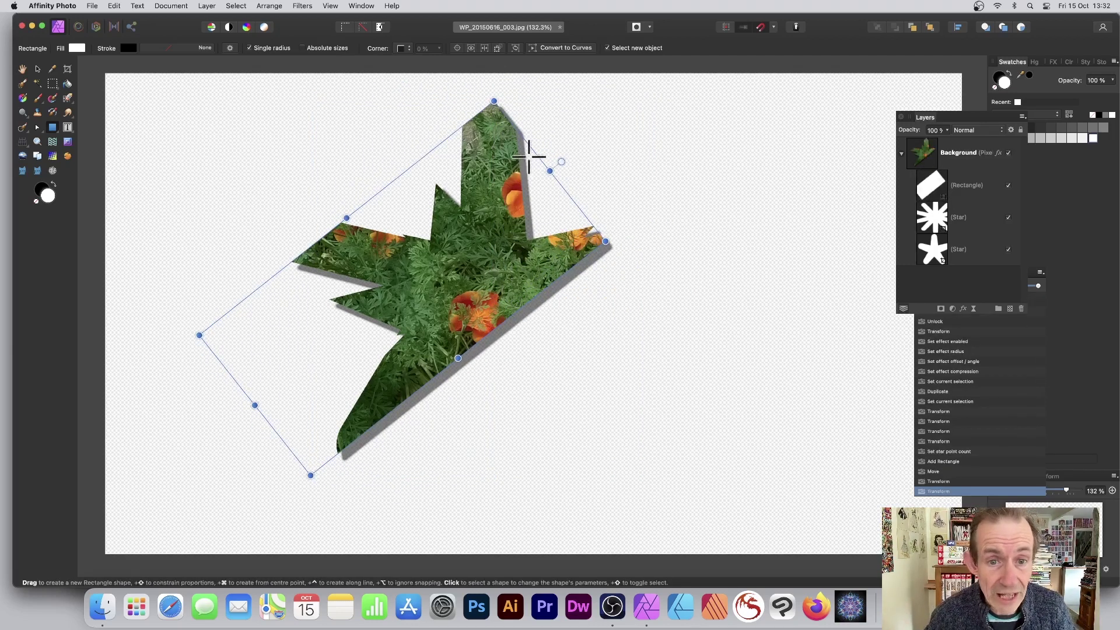
Convert the rectangle mask to curves, move its nodes, and bend its lower edge outward
{"action": "left_click", "coordinate": [563, 48]}
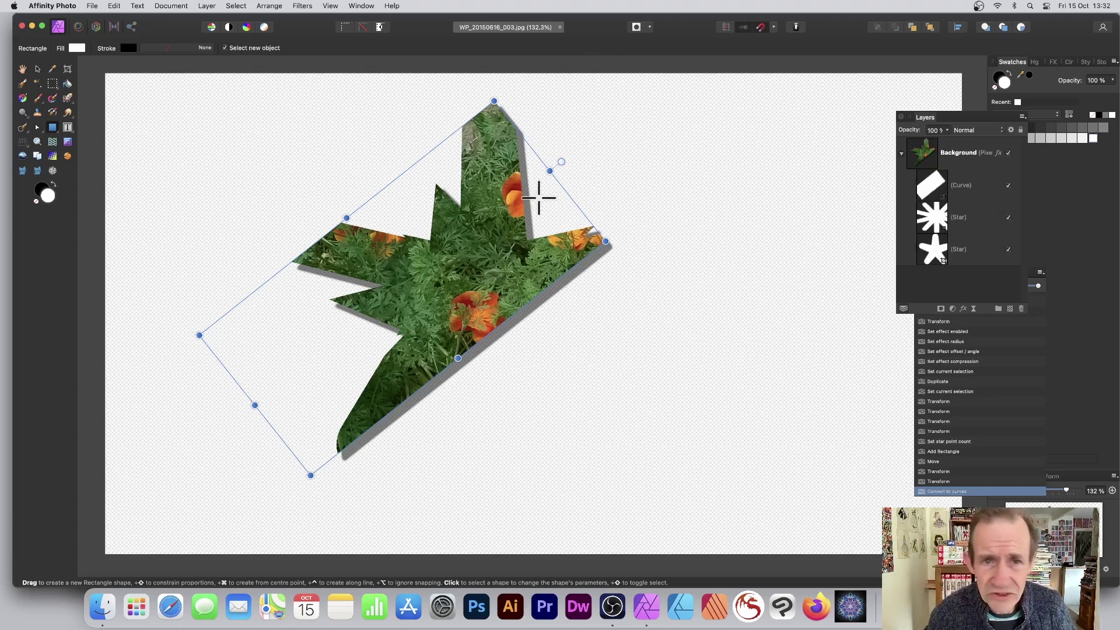
{"action": "left_click", "coordinate": [38, 129]}
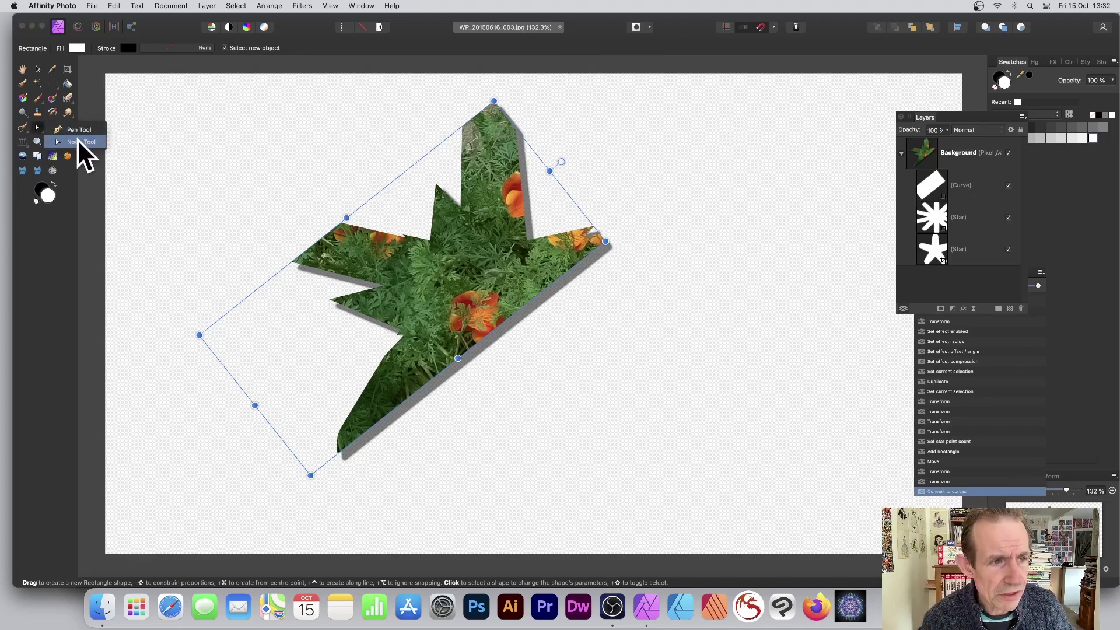
{"action": "left_click", "coordinate": [80, 143]}
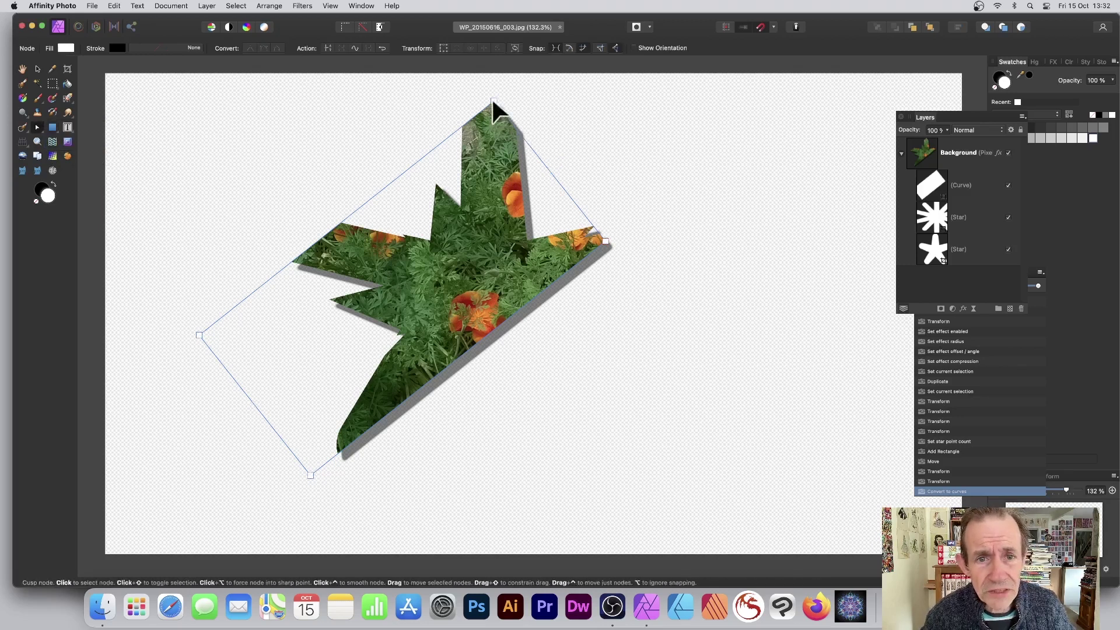
{"action": "mouse_move", "coordinate": [493, 102]}
{"action": "left_mouse_down"}
{"action": "mouse_move", "coordinate": [470, 90]}
{"action": "mouse_move", "coordinate": [332, 90]}
{"action": "mouse_move", "coordinate": [515, 125]}
{"action": "mouse_move", "coordinate": [670, 110]}
{"action": "left_mouse_up"}
{"action": "left_click_drag", "start_coordinate": [605, 238], "coordinate": [637, 270]}
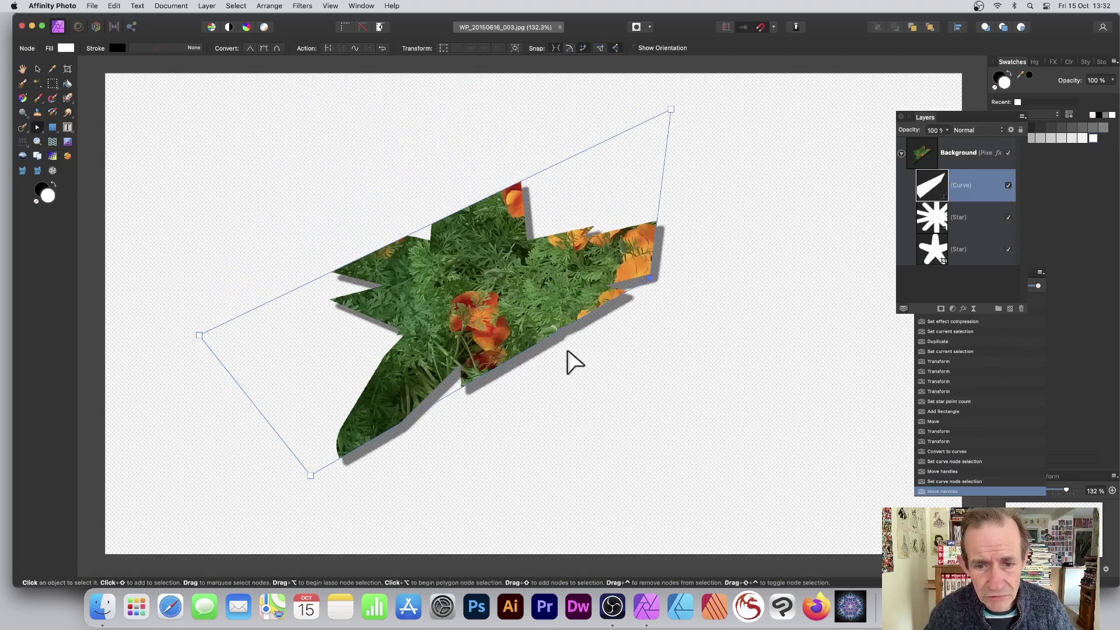
{"action": "mouse_move", "coordinate": [562, 338]}
{"action": "left_mouse_down"}
{"action": "mouse_move", "coordinate": [500, 268]}
{"action": "mouse_move", "coordinate": [492, 276]}
{"action": "mouse_move", "coordinate": [588, 450]}
{"action": "mouse_move", "coordinate": [657, 527]}
{"action": "mouse_move", "coordinate": [463, 270]}
{"action": "mouse_move", "coordinate": [587, 320]}
{"action": "mouse_move", "coordinate": [723, 344]}
{"action": "left_mouse_up"}
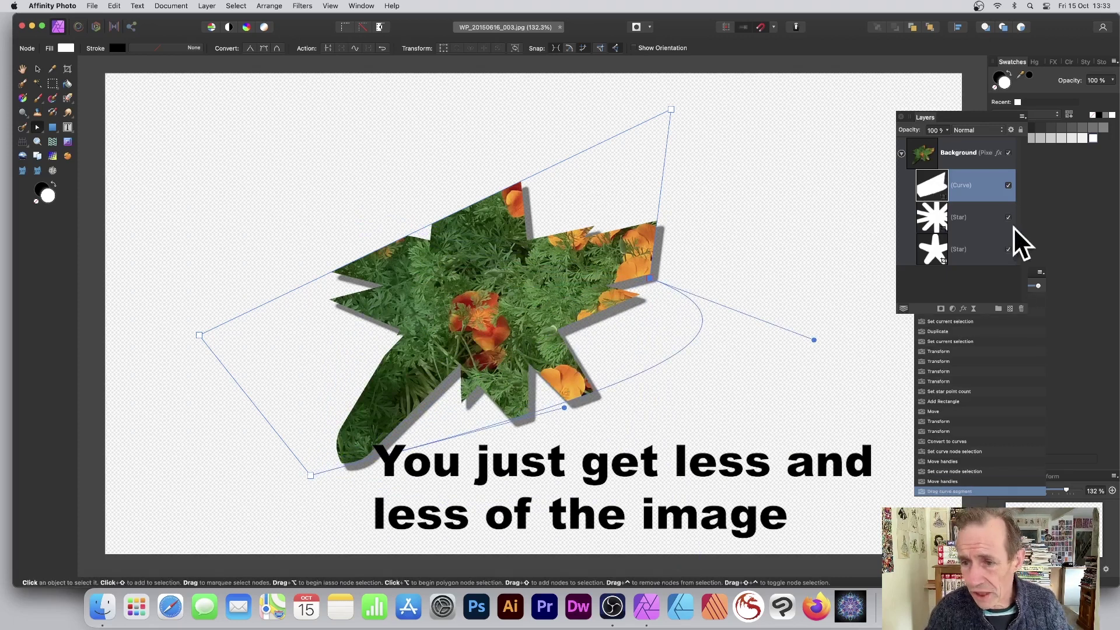
Hide the Curve and both Star mask layers to reveal the full photo
{"action": "left_click", "coordinate": [1009, 186]}
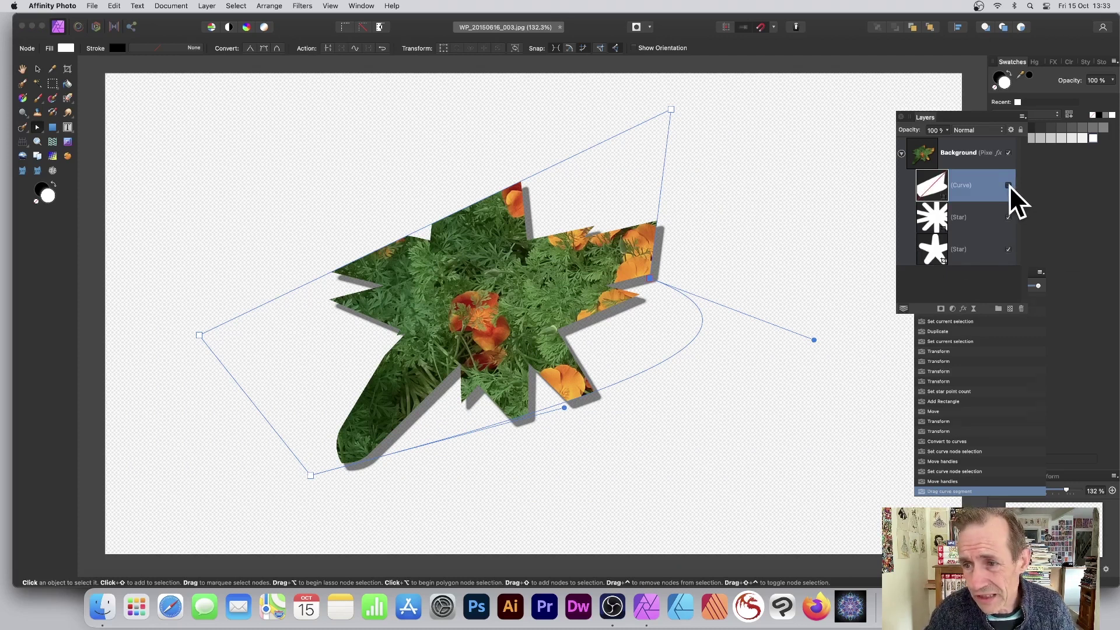
{"action": "left_click", "coordinate": [1008, 215]}
{"action": "left_click", "coordinate": [1008, 250]}
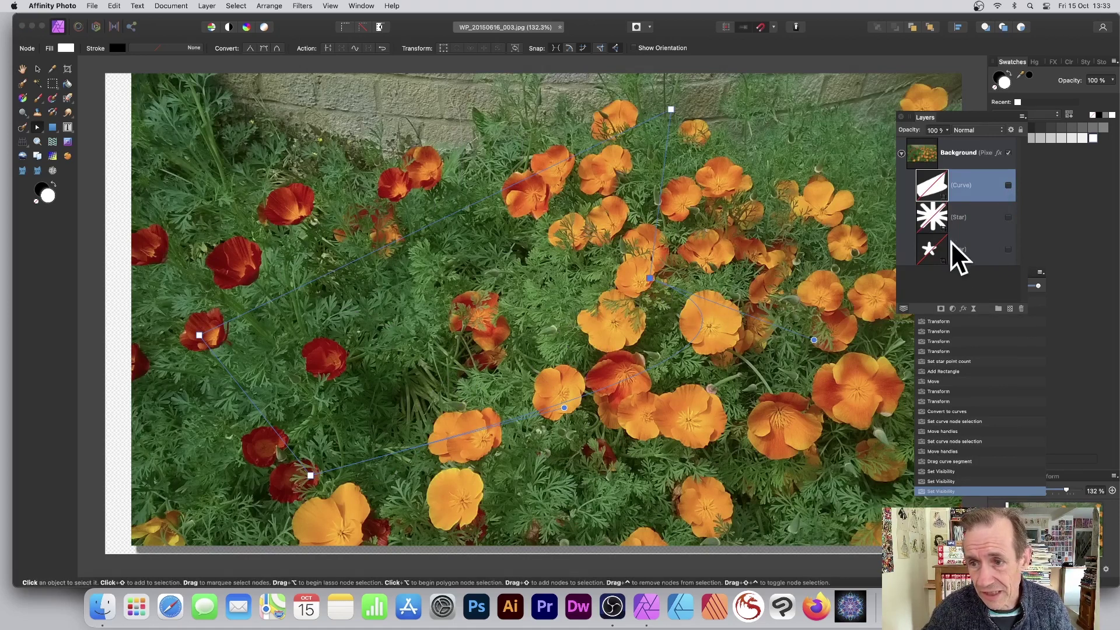
Draw a large white rectangle over the flower photo
{"action": "left_click", "coordinate": [957, 146]}
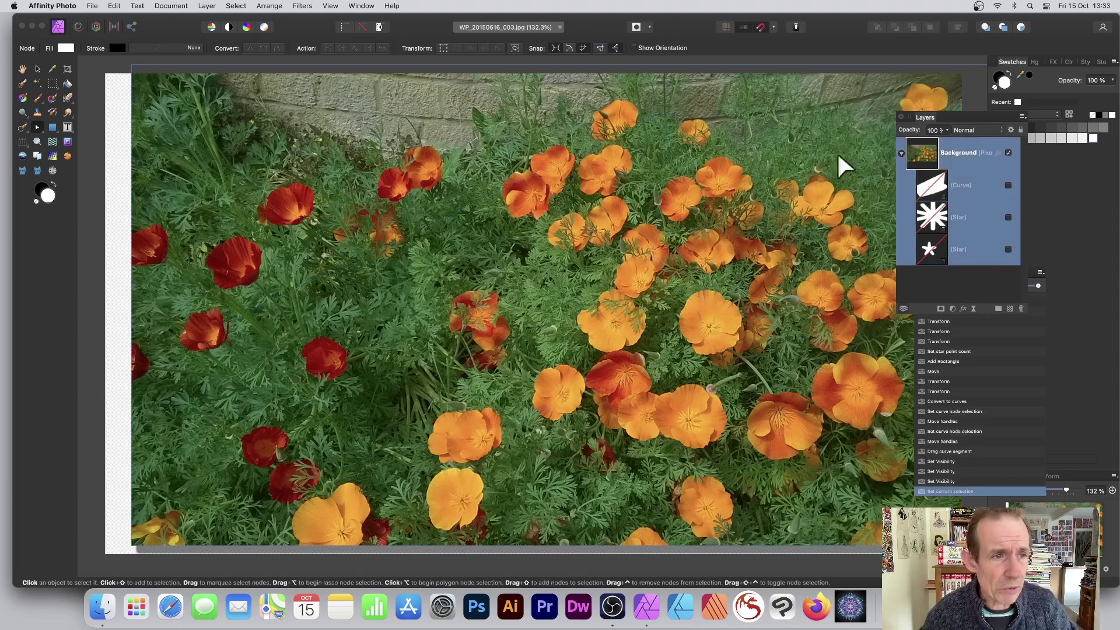
{"action": "left_click", "coordinate": [51, 125]}
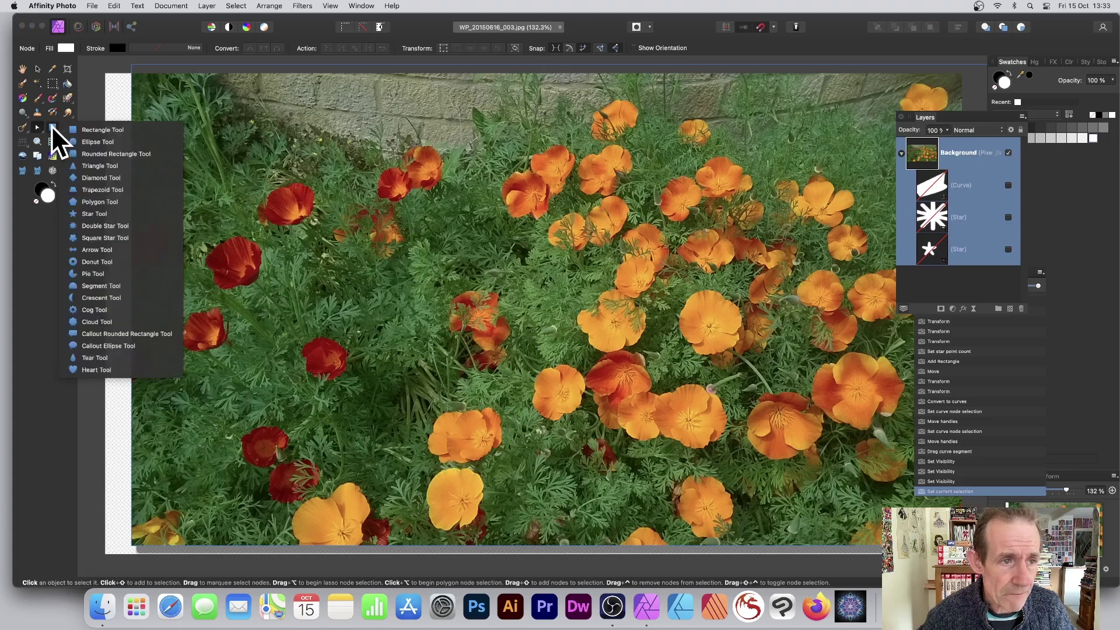
{"action": "left_click", "coordinate": [98, 127]}
{"action": "left_click_drag", "start_coordinate": [452, 220], "coordinate": [742, 457]}
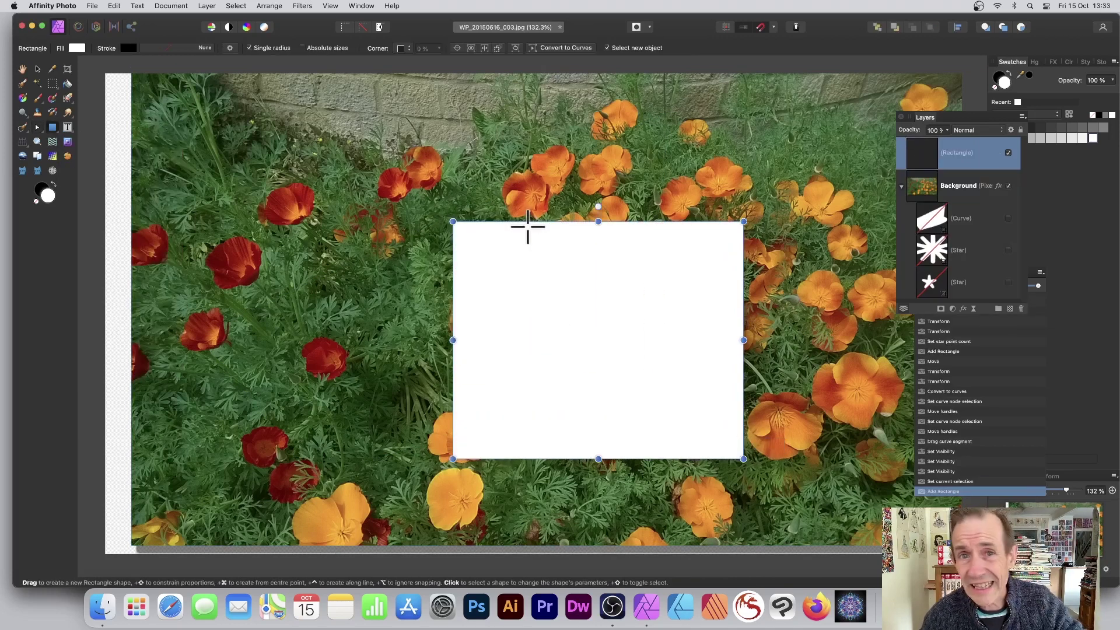
Draw a smaller rectangle inside the large one and select both rectangle layers
{"action": "left_click_drag", "start_coordinate": [514, 259], "coordinate": [691, 404]}
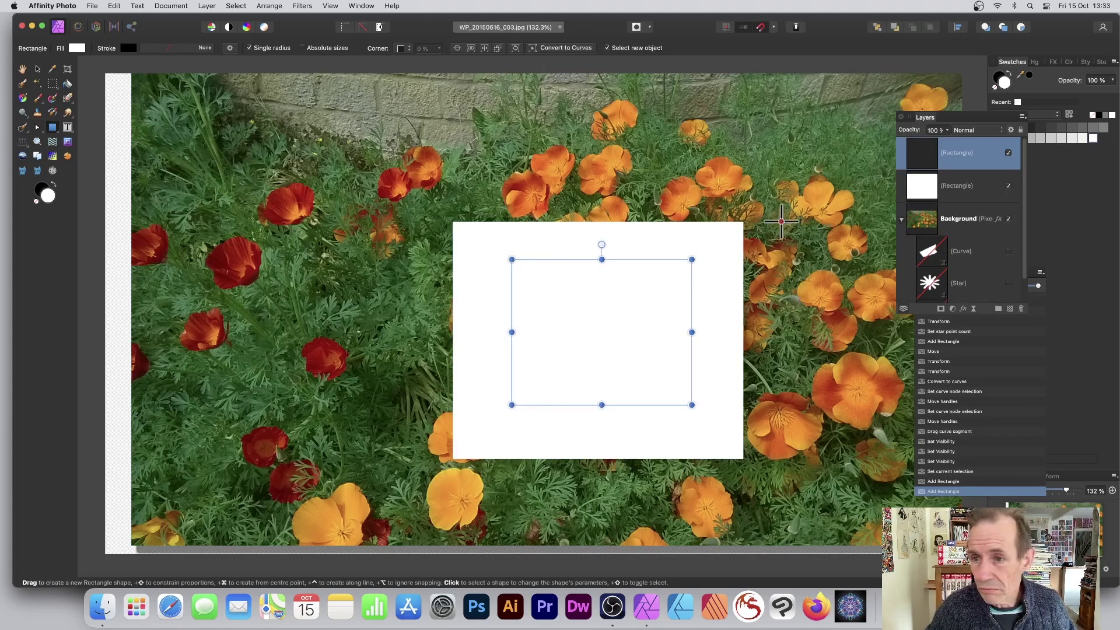
{"action": "left_click", "coordinate": [921, 192], "text": "shift"}
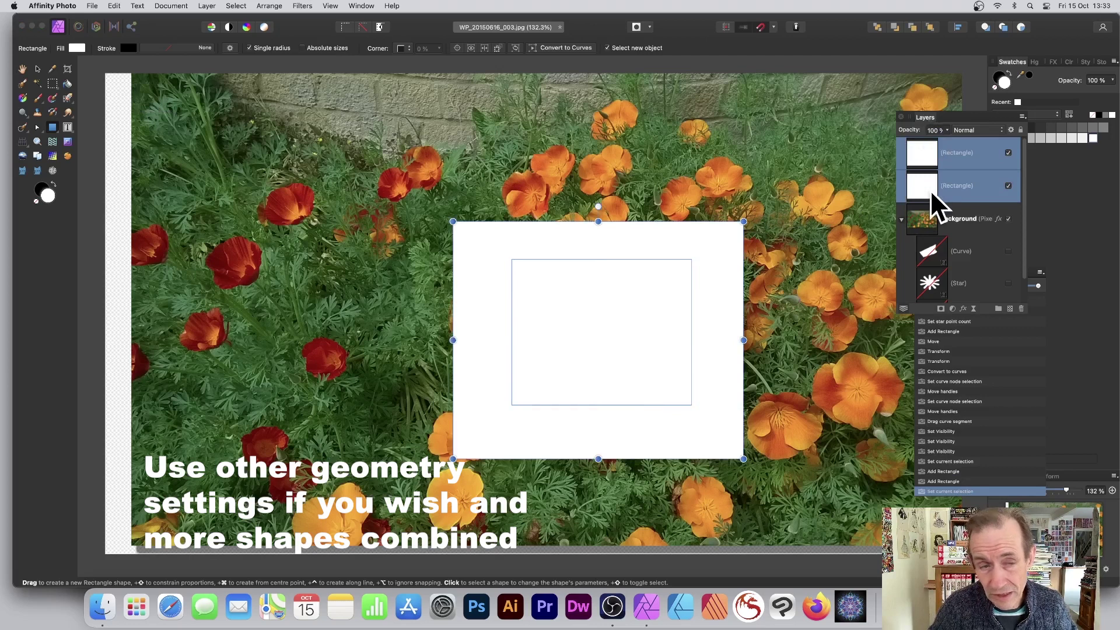
{"action": "left_click", "coordinate": [208, 7]}
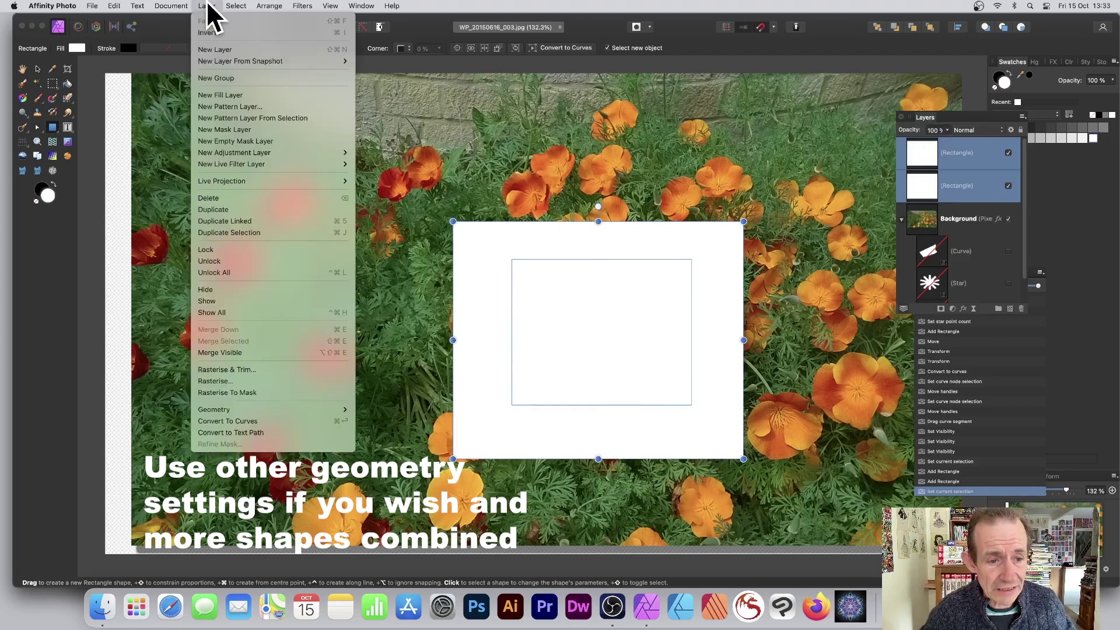
Subtract the inner rectangle to form a hollow frame and nest it as the flower photo's mask
{"action": "mouse_move", "coordinate": [214, 409]}
{"action": "left_click", "coordinate": [398, 419]}
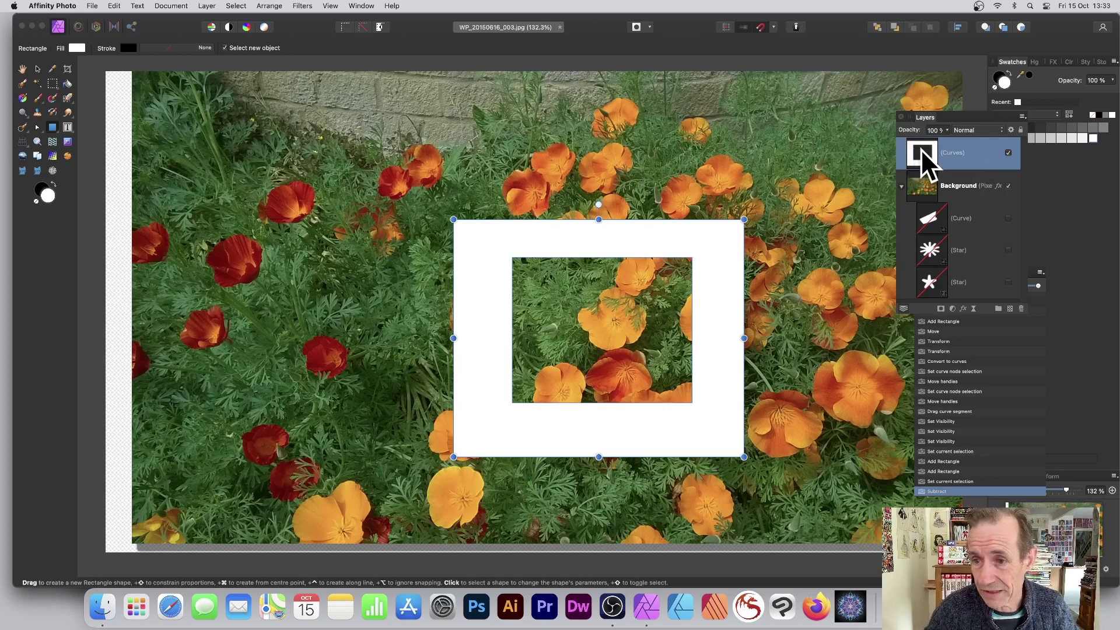
{"action": "left_click_drag", "start_coordinate": [920, 153], "coordinate": [932, 168]}
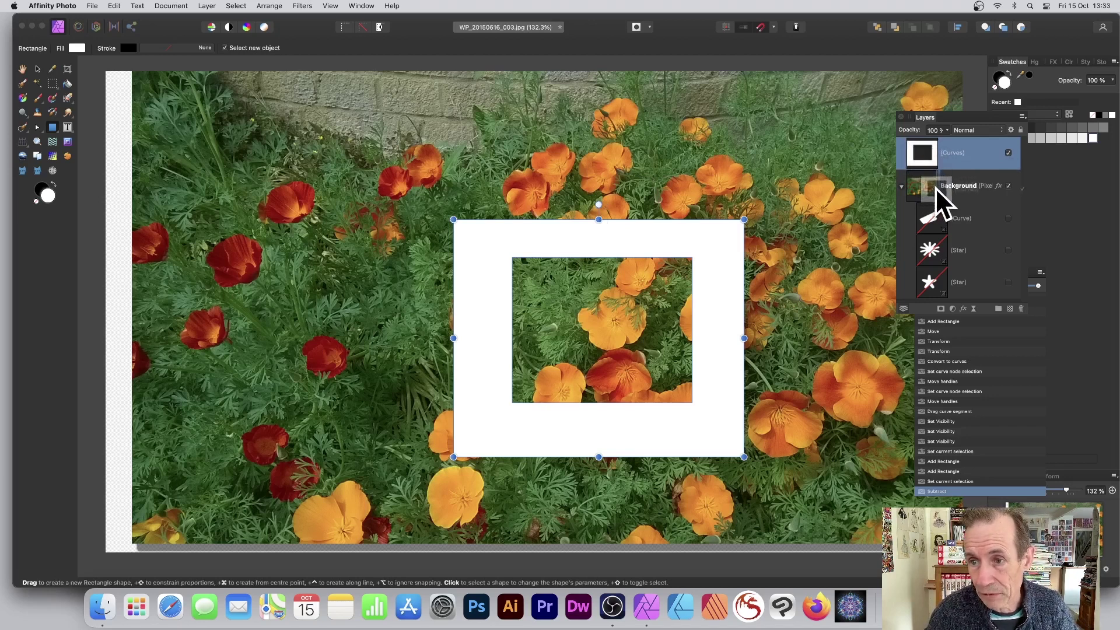
{"action": "left_click_drag", "start_coordinate": [934, 188], "coordinate": [936, 188]}
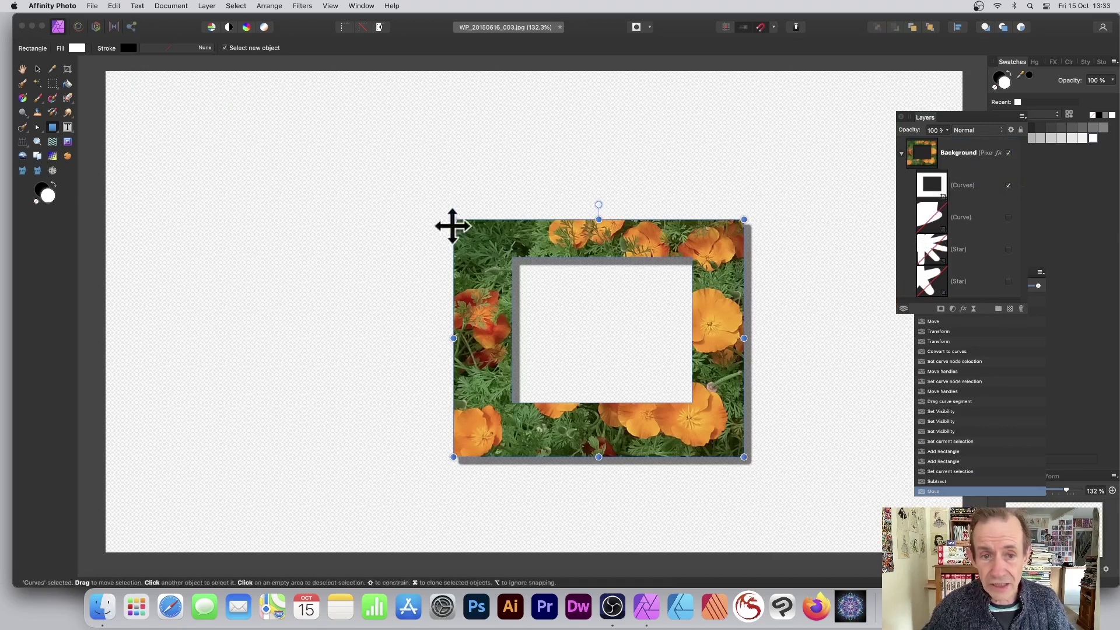
Enlarge the framed photo into a squarer shape, move it up-left, and slide the flowers within the frame
{"action": "left_click_drag", "start_coordinate": [453, 219], "coordinate": [419, 142]}
{"action": "left_click", "coordinate": [937, 154]}
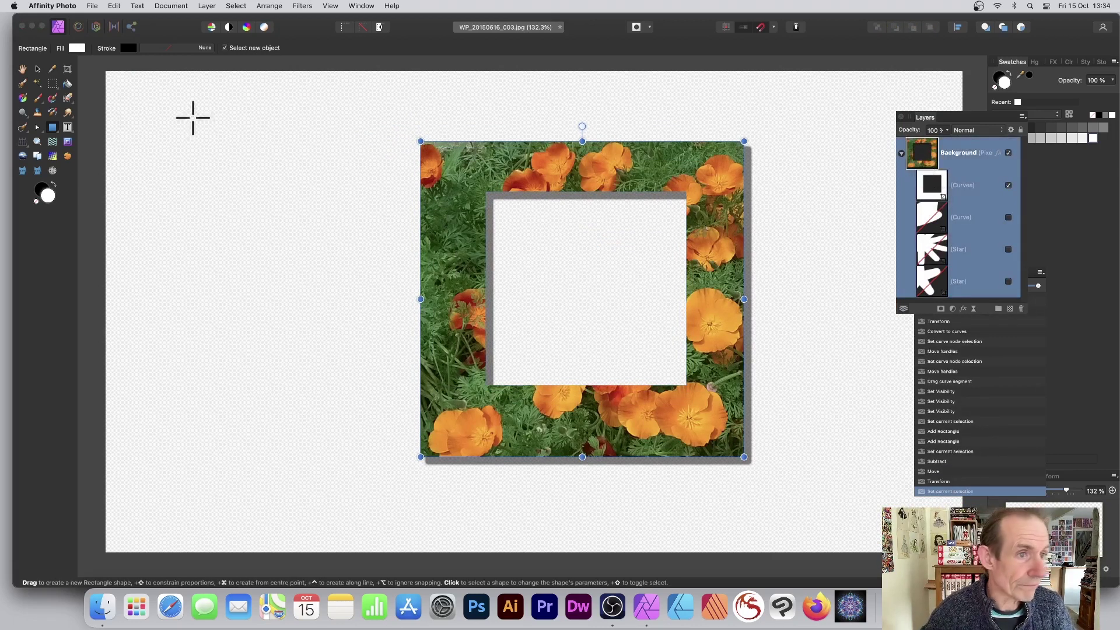
{"action": "left_click", "coordinate": [38, 70]}
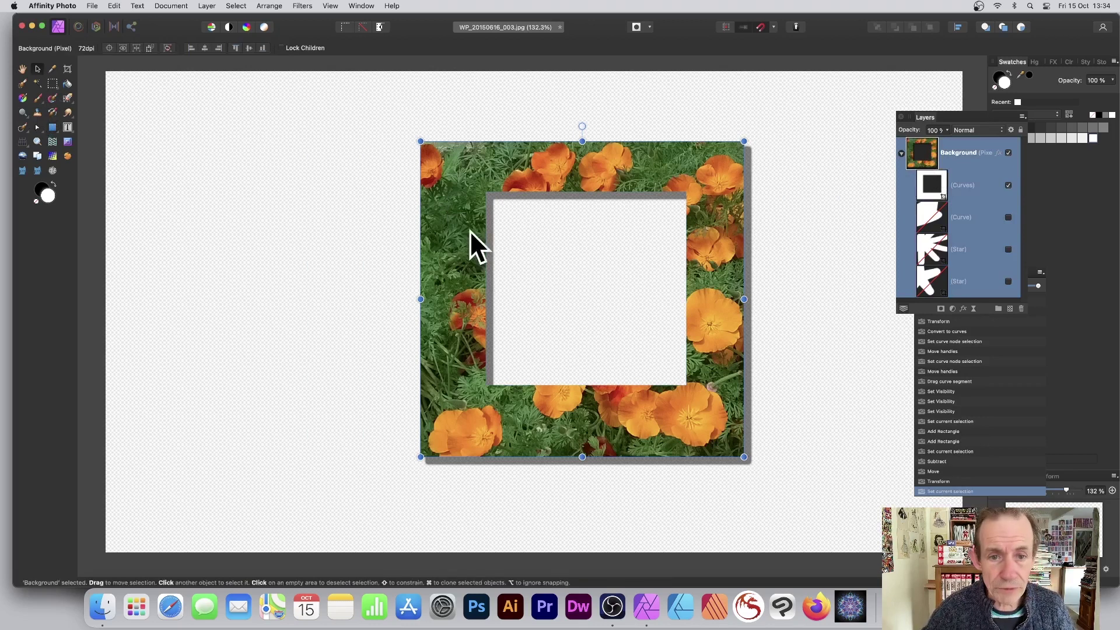
{"action": "mouse_move", "coordinate": [453, 219]}
{"action": "left_mouse_down"}
{"action": "mouse_move", "coordinate": [538, 190]}
{"action": "mouse_move", "coordinate": [276, 195]}
{"action": "left_mouse_up"}
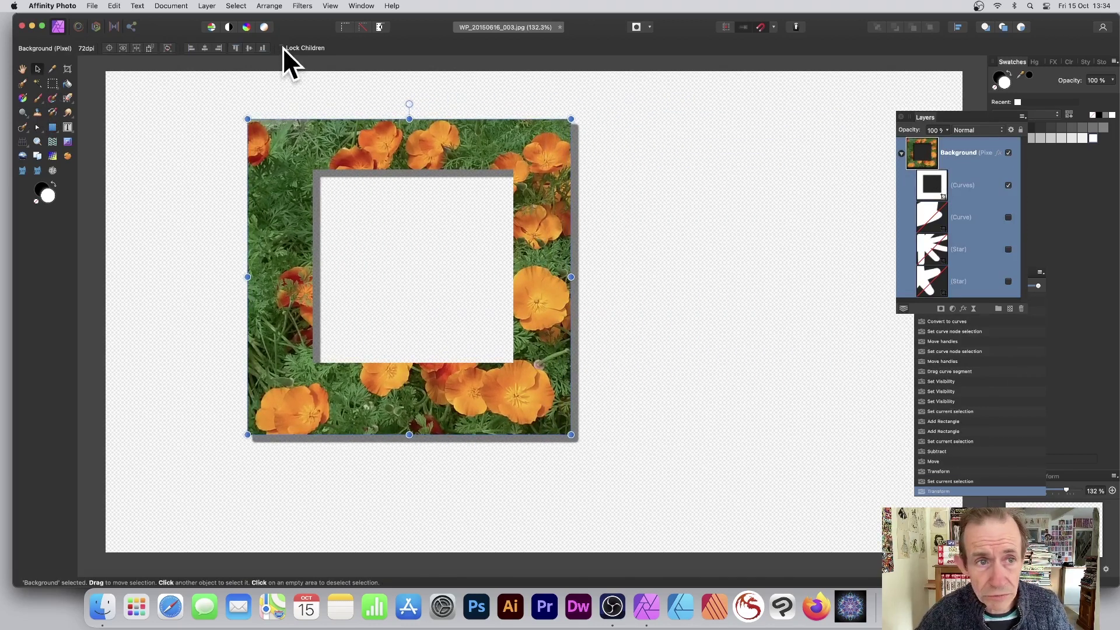
{"action": "mouse_move", "coordinate": [395, 124]}
{"action": "left_mouse_down"}
{"action": "mouse_move", "coordinate": [523, 112]}
{"action": "mouse_move", "coordinate": [426, 252]}
{"action": "mouse_move", "coordinate": [428, 187]}
{"action": "left_mouse_up"}
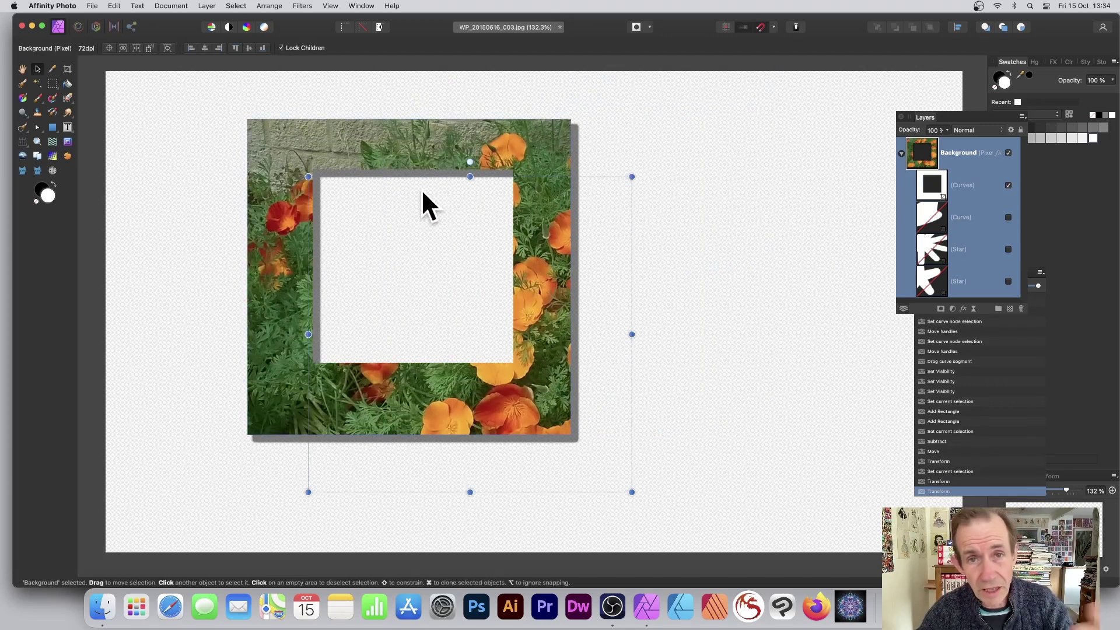
Shift the reselected framed photo left, then drag a duplicate up and to the right
{"action": "left_click_drag", "start_coordinate": [511, 140], "coordinate": [444, 105]}
{"action": "left_click_drag", "start_coordinate": [493, 151], "coordinate": [495, 153]}
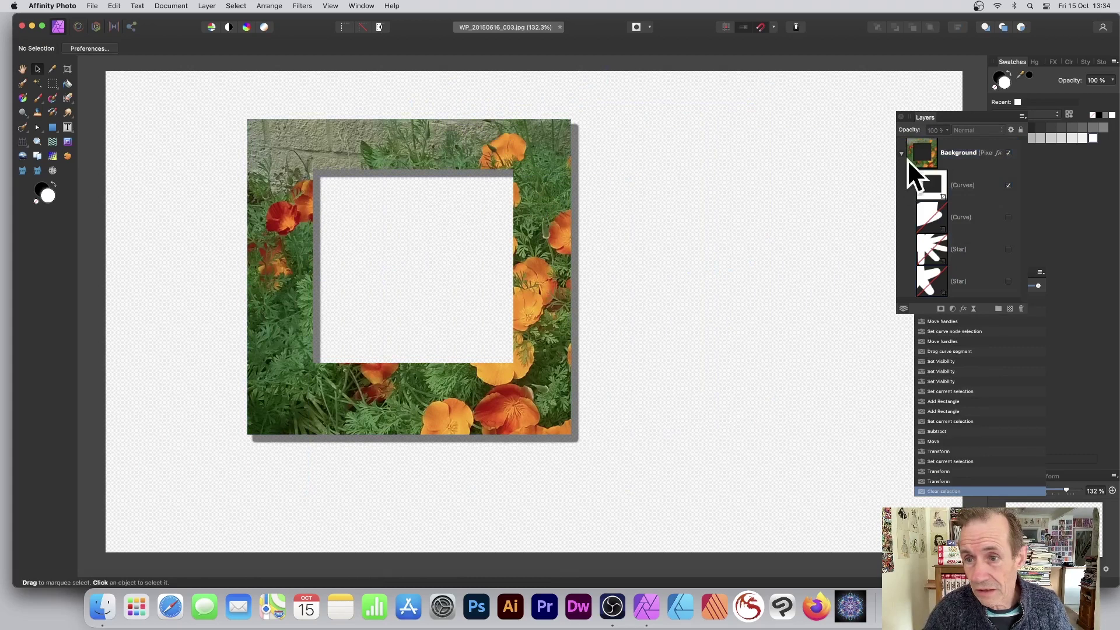
{"action": "left_click", "coordinate": [935, 150]}
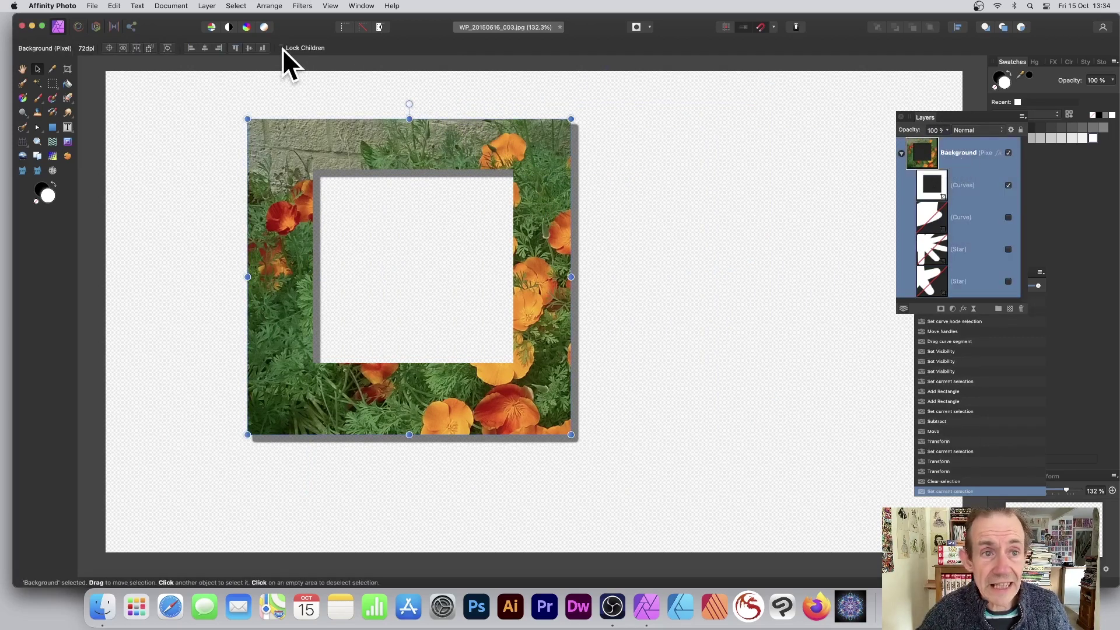
{"action": "mouse_move", "coordinate": [417, 154]}
{"action": "left_mouse_down"}
{"action": "mouse_move", "coordinate": [353, 178]}
{"action": "mouse_move", "coordinate": [347, 154]}
{"action": "left_mouse_up"}
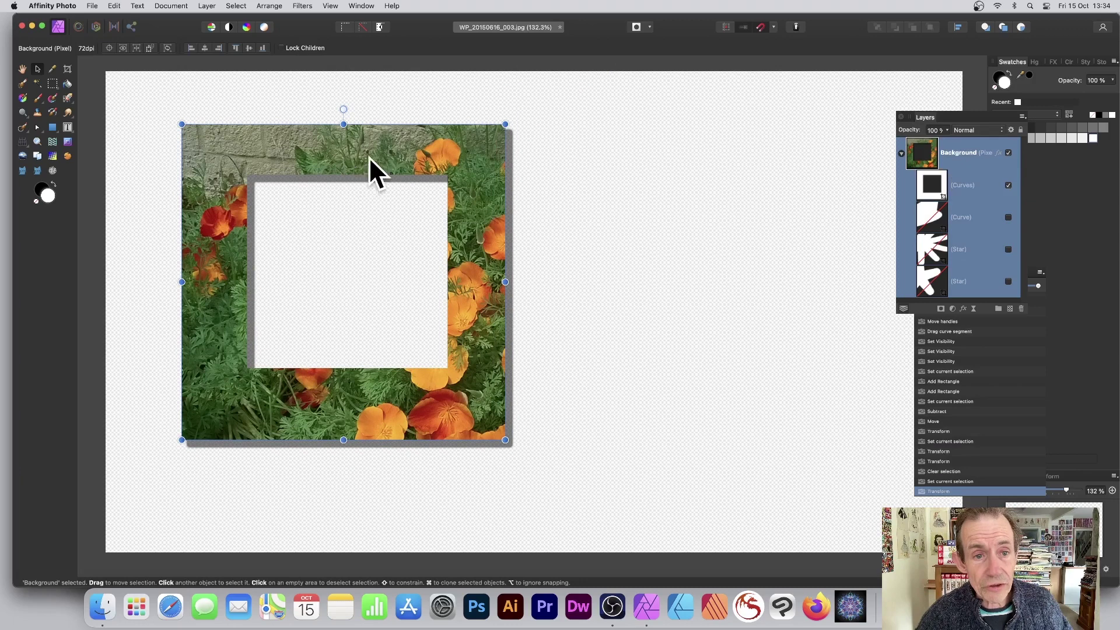
{"action": "mouse_move", "coordinate": [352, 156]}
{"action": "left_mouse_down"}
{"action": "mouse_move", "coordinate": [544, 131]}
{"action": "mouse_move", "coordinate": [646, 199]}
{"action": "mouse_move", "coordinate": [788, 77]}
{"action": "mouse_move", "coordinate": [271, 256]}
{"action": "mouse_move", "coordinate": [119, 54]}
{"action": "left_mouse_up"}
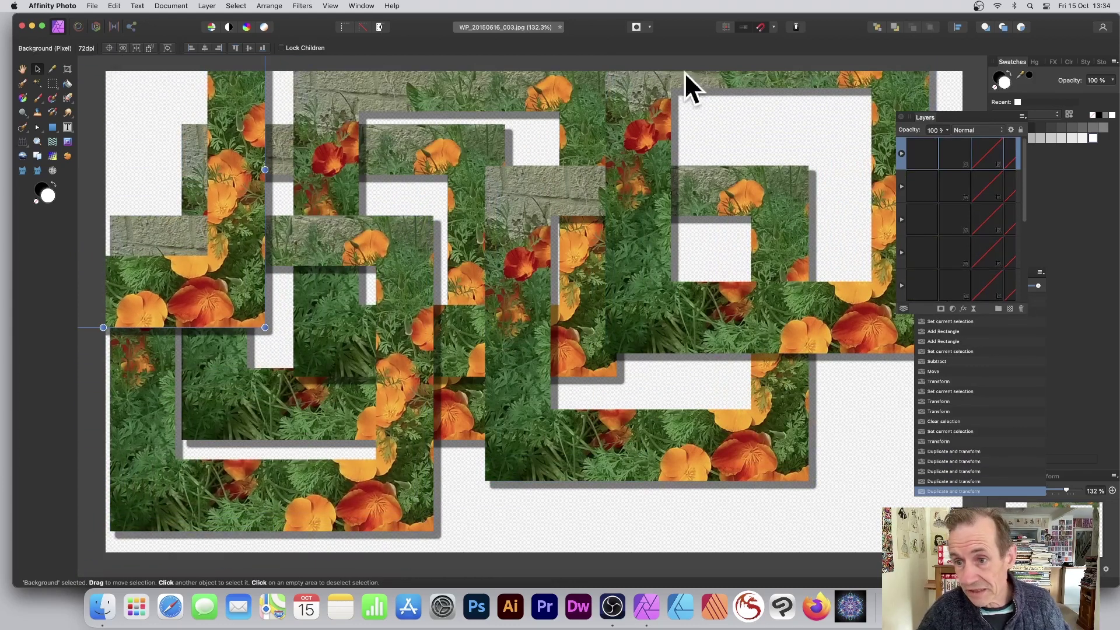
Expand the photo layer's mask shapes and briefly toggle the hidden curve mask's visibility
{"action": "left_click", "coordinate": [904, 157]}
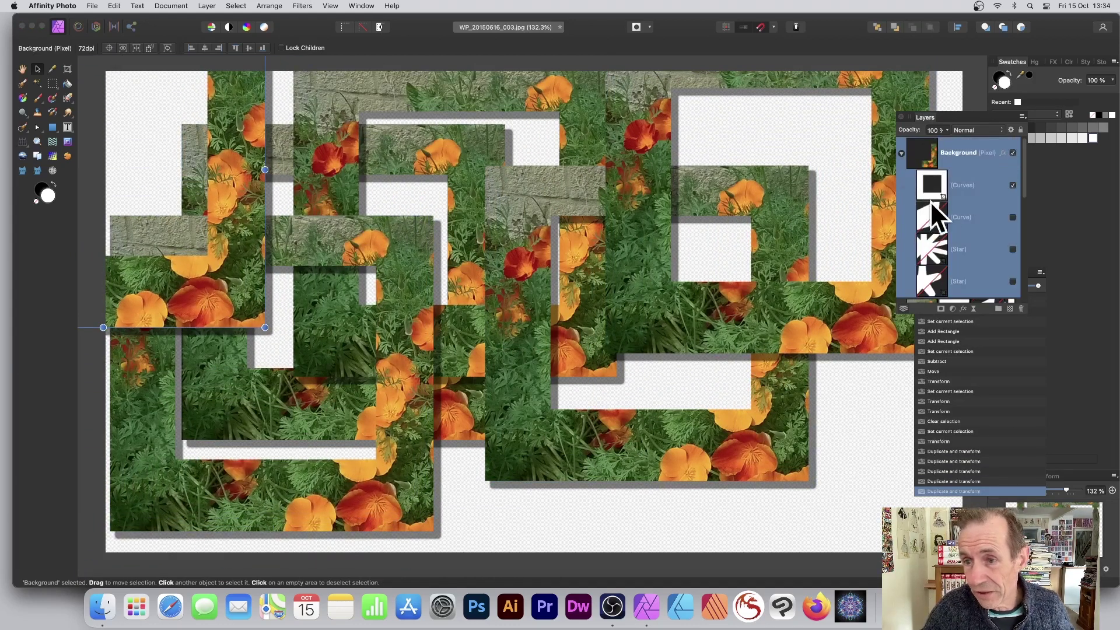
{"action": "left_click", "coordinate": [1013, 217]}
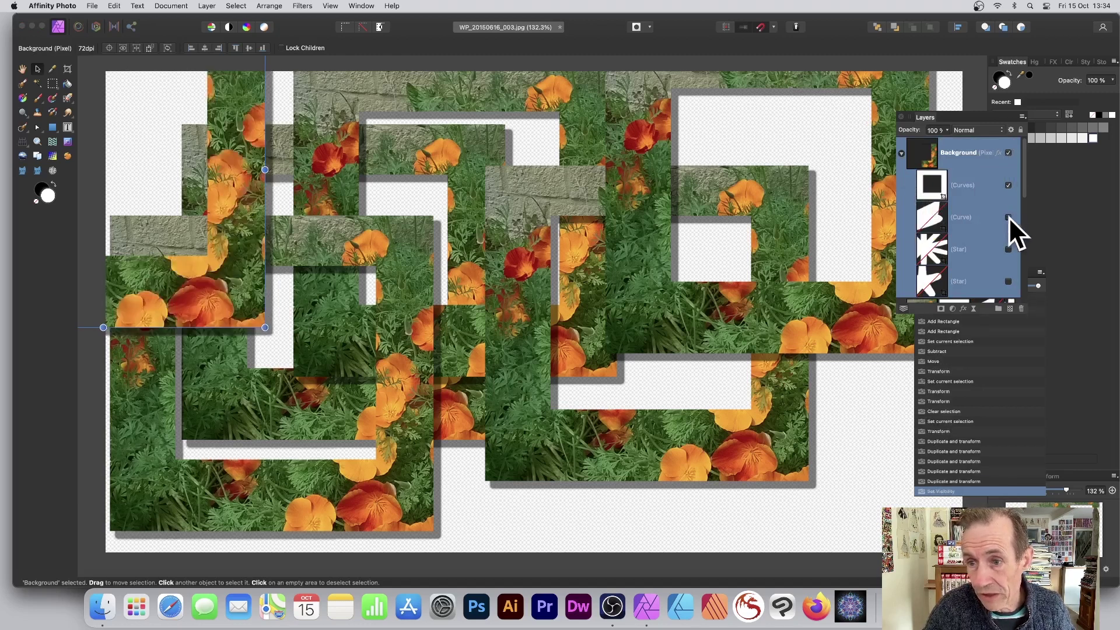